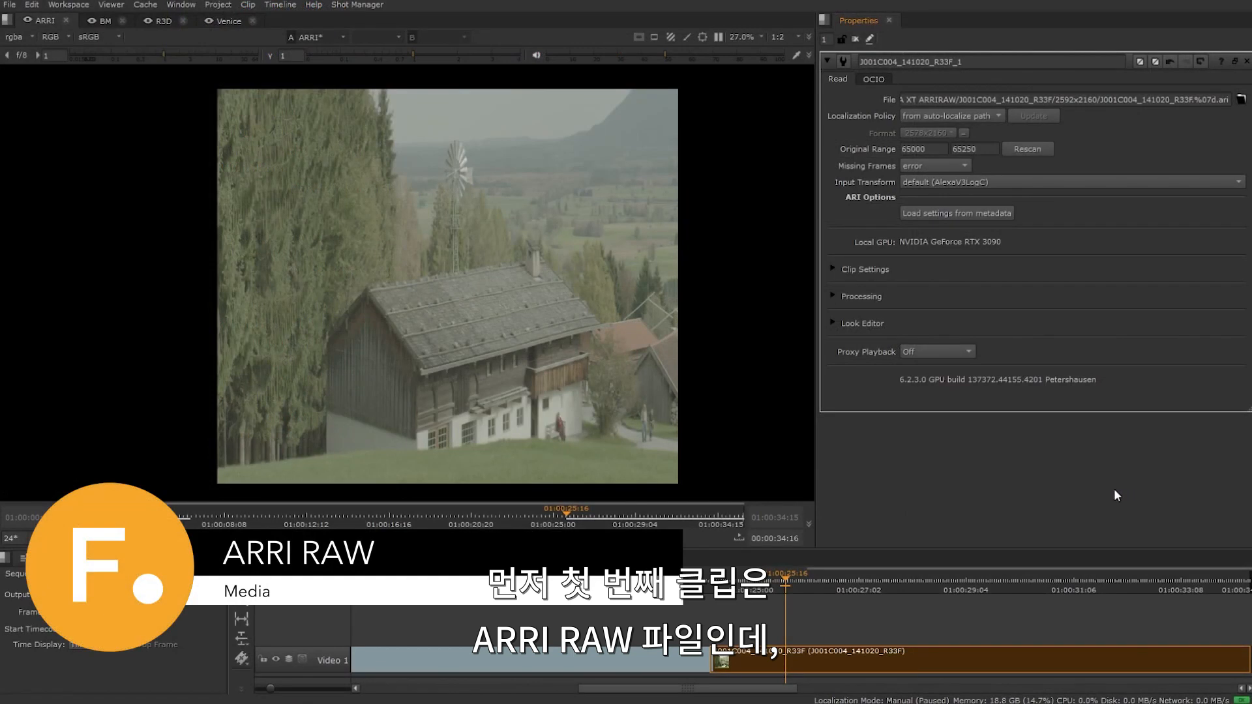
double_click(1222, 99)
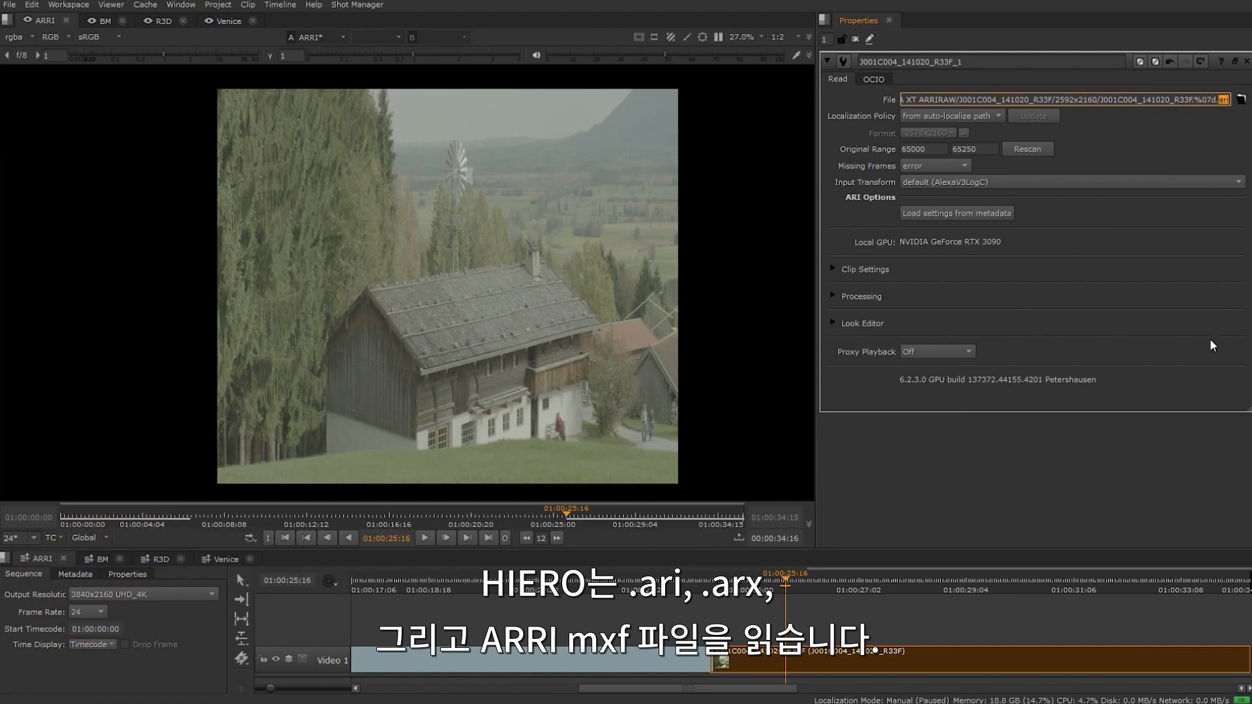
left_click(1171, 474)
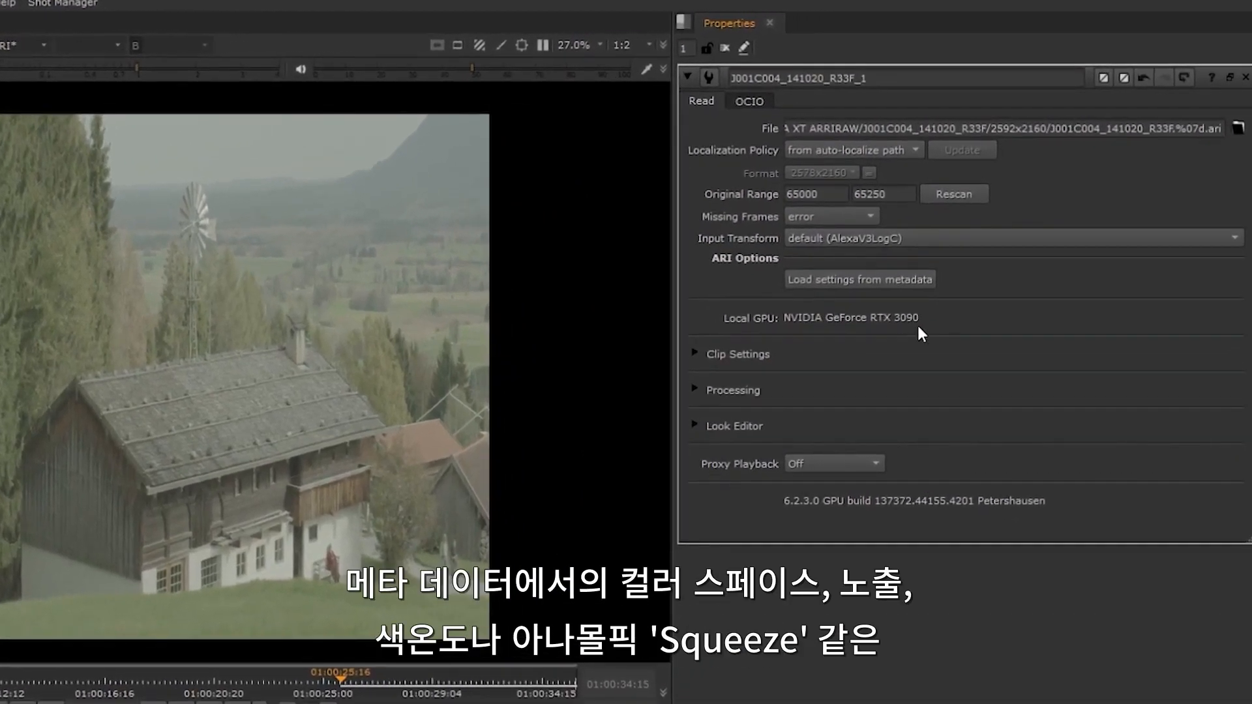
- In the ARRI clip's Clip Settings, keep the LogC - Wide Gamut colorspace and set the Exposure Index (ISO) to 570
left_click(695, 352)
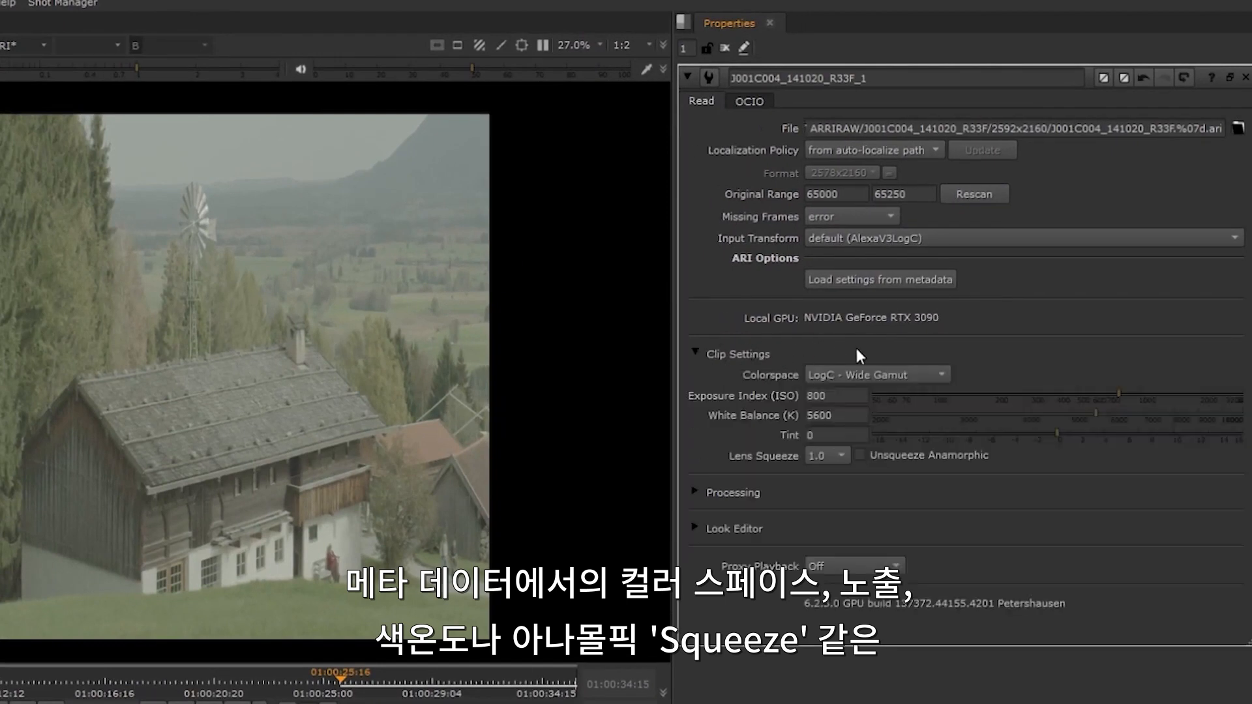
left_click(928, 377)
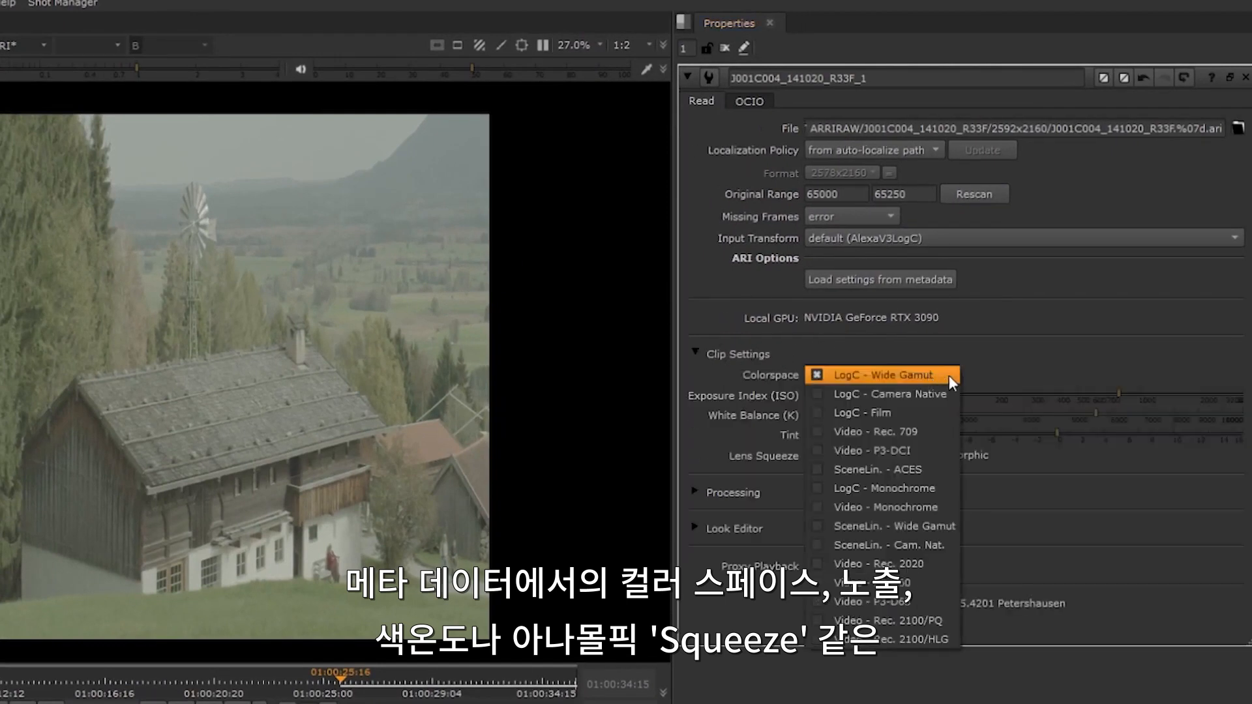
left_click(949, 376)
left_click(1089, 394)
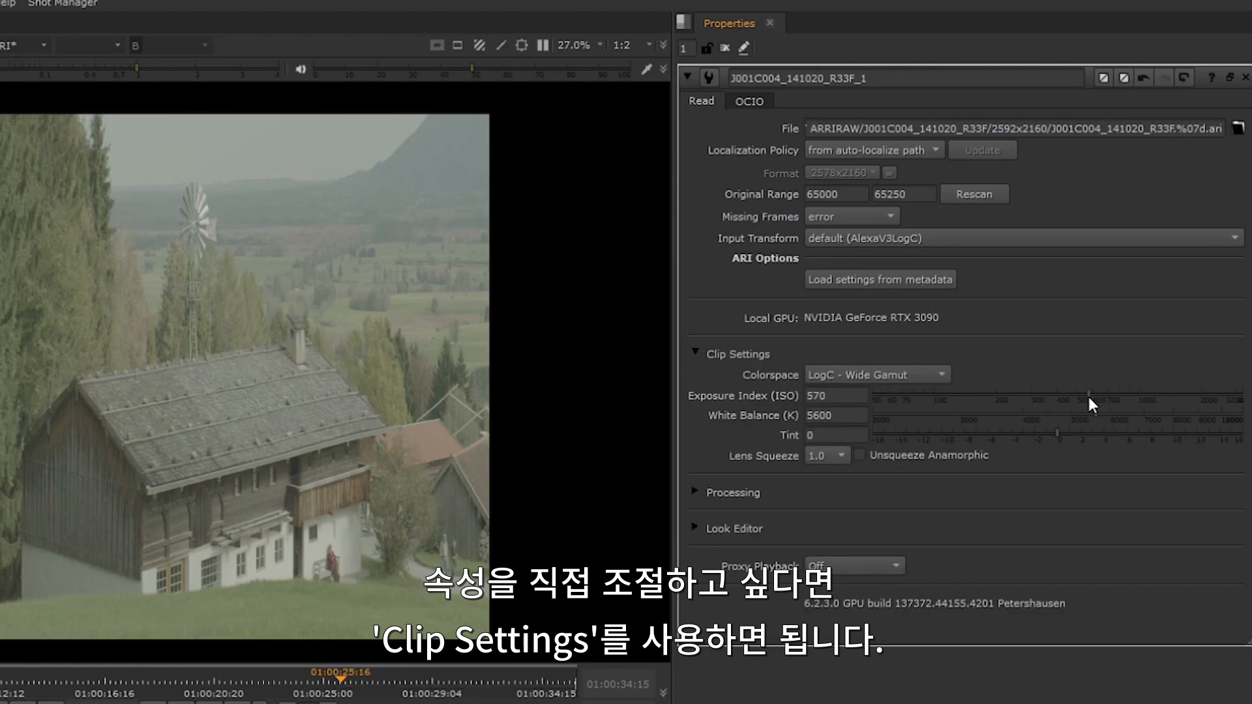
- Set the ARRI clip's White Balance to 6750 K and its Lens Squeeze to 2.0
left_click(1098, 415)
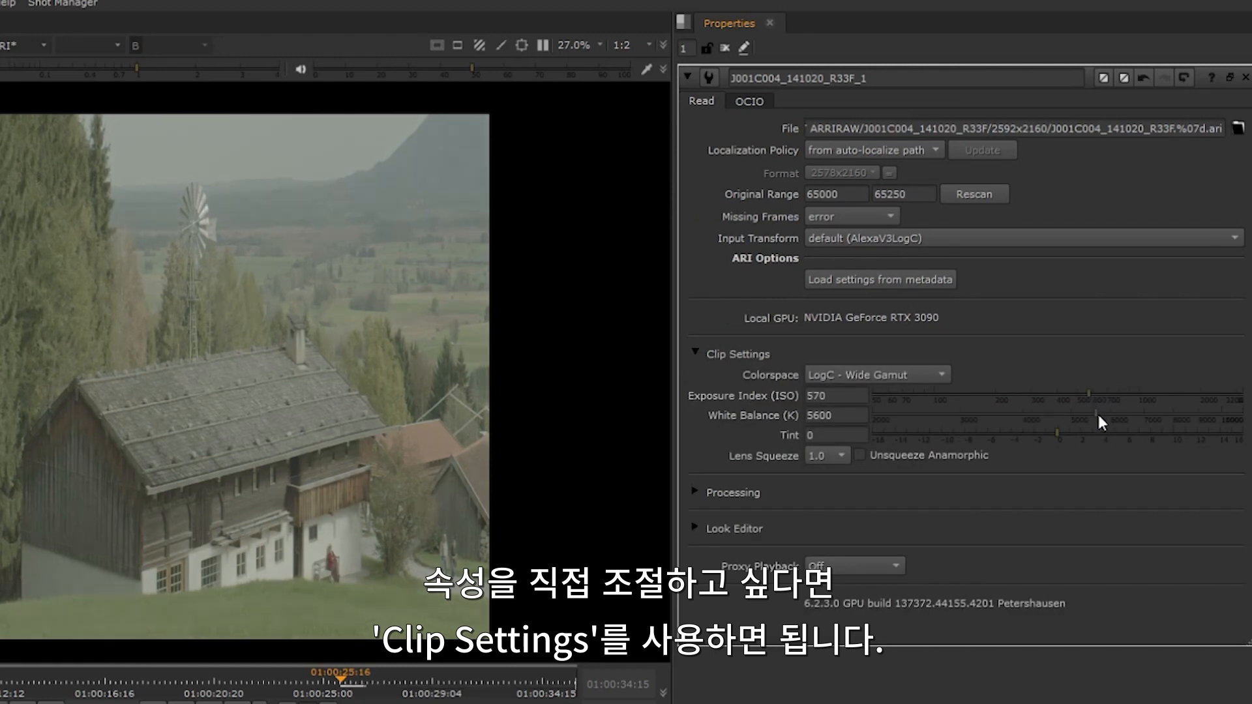
left_click(1136, 414)
left_click(836, 459)
left_click(839, 550)
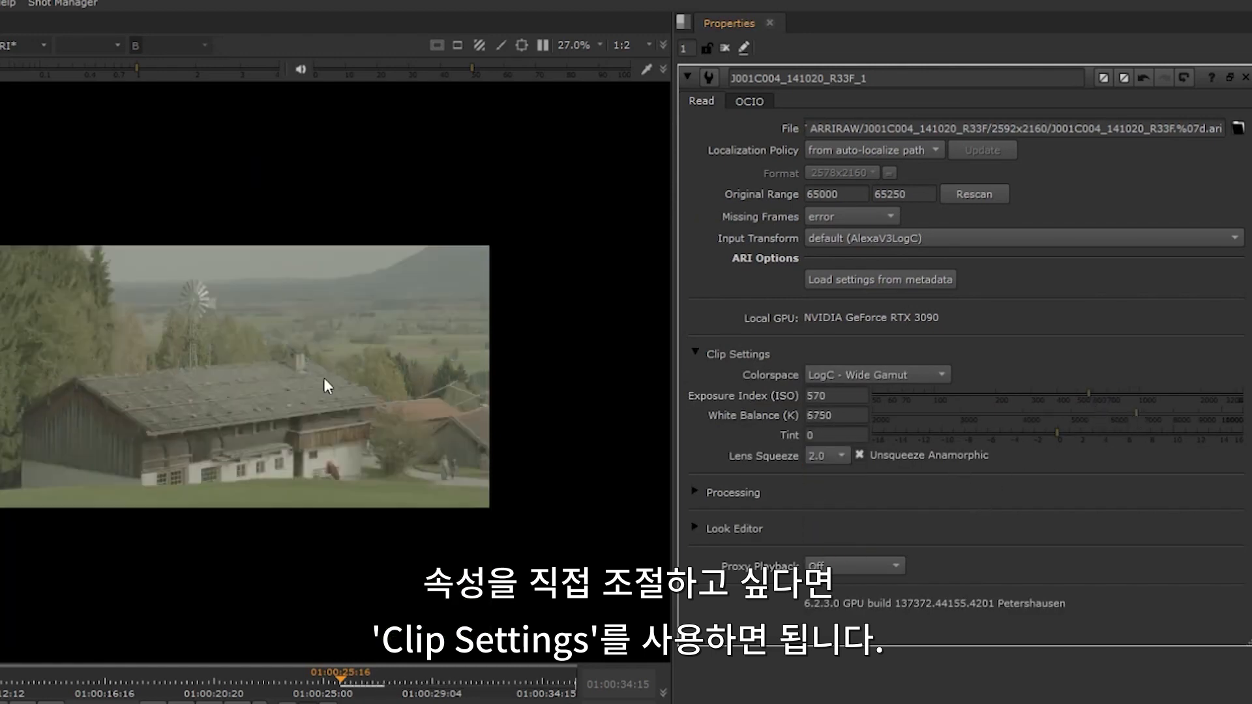
- Expand the Processing settings and review the available Debayer Mode options and the parameters below them
left_click(695, 491)
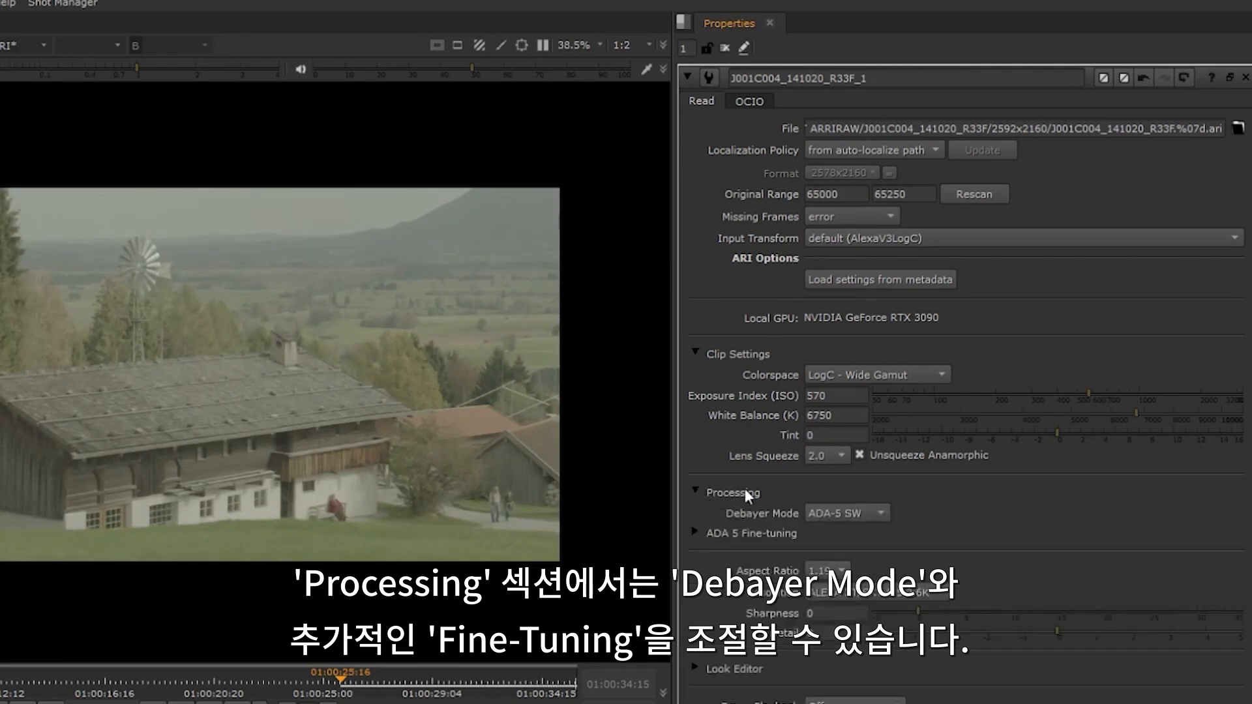
left_click(876, 512)
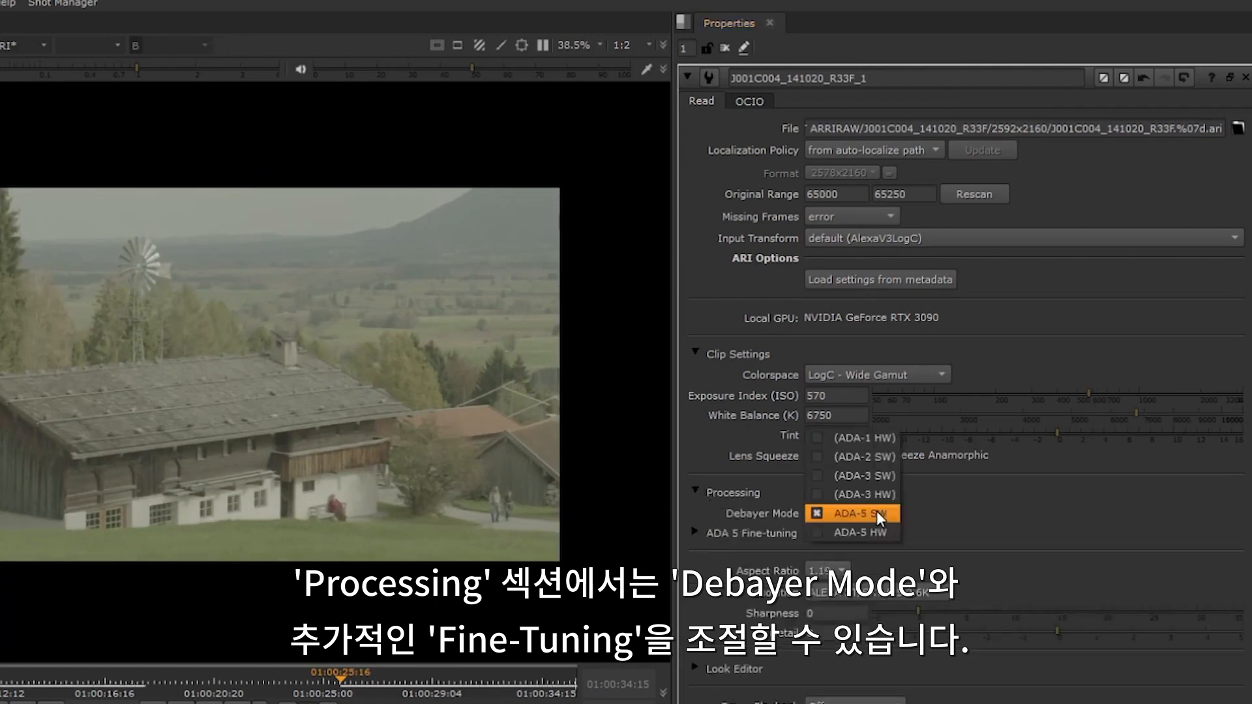
left_click(983, 529)
scroll(977, 531, "down", 2)
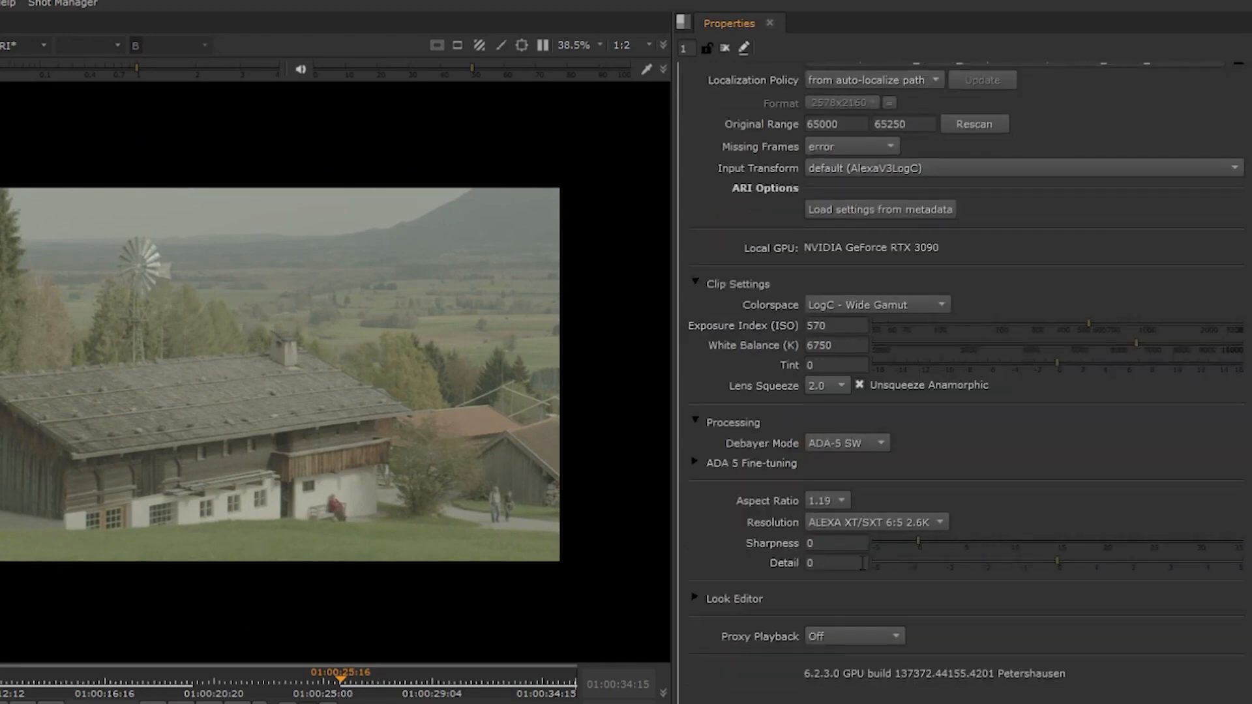
- Expand the Look Editor settings, set the colorspace to Video - Rec. 2020, and enable Use Look Editor
left_click(702, 596)
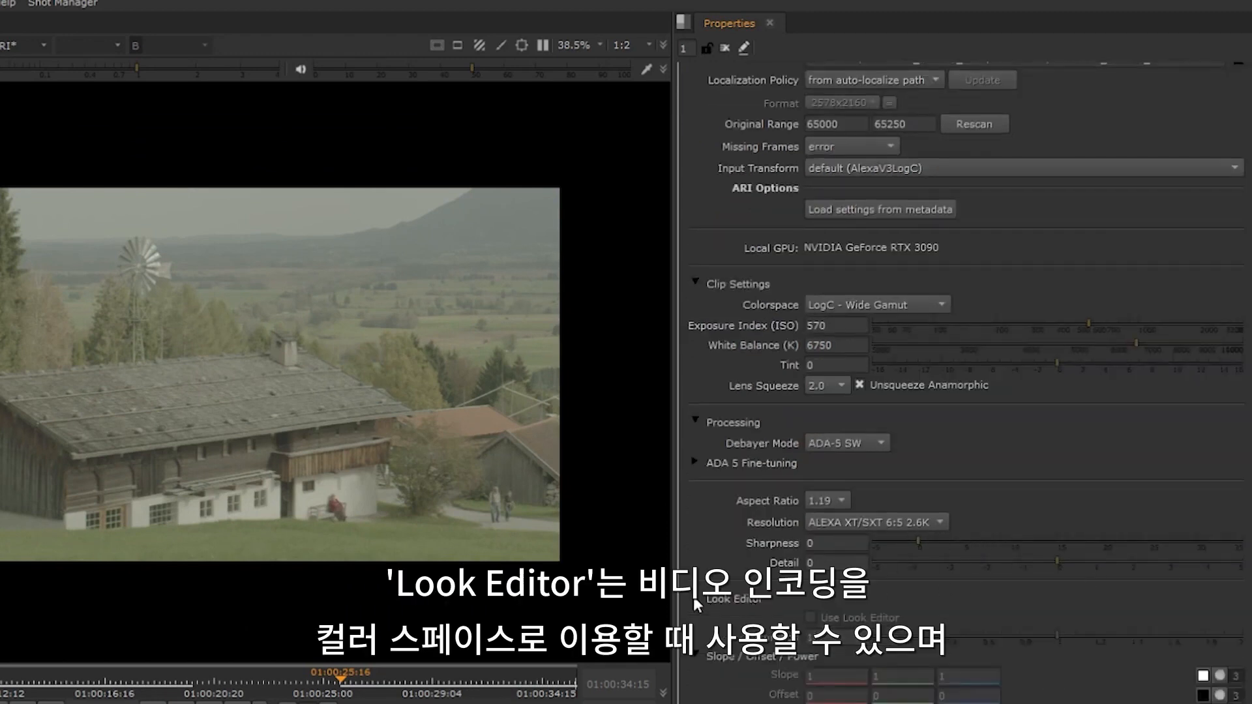
left_click(917, 305)
left_click(914, 491)
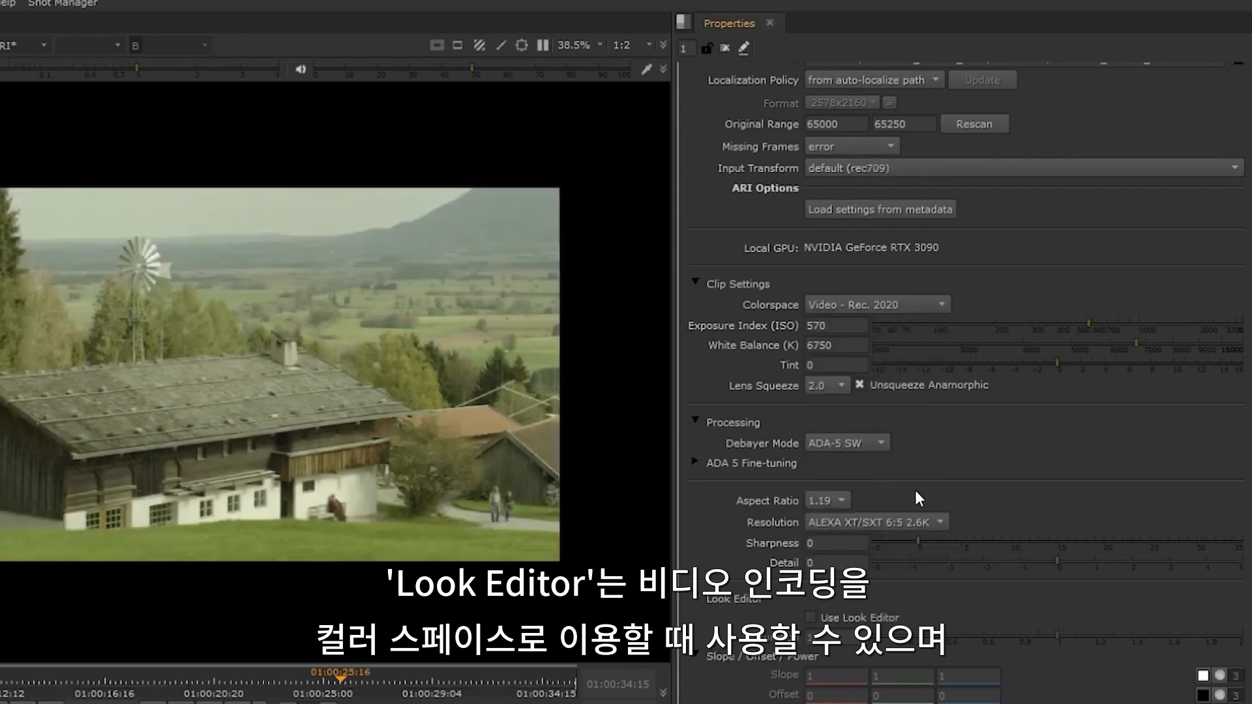
left_click(889, 618)
- Review the Proxy Playback size options of the ARRI clip
scroll(940, 613, "down", 3)
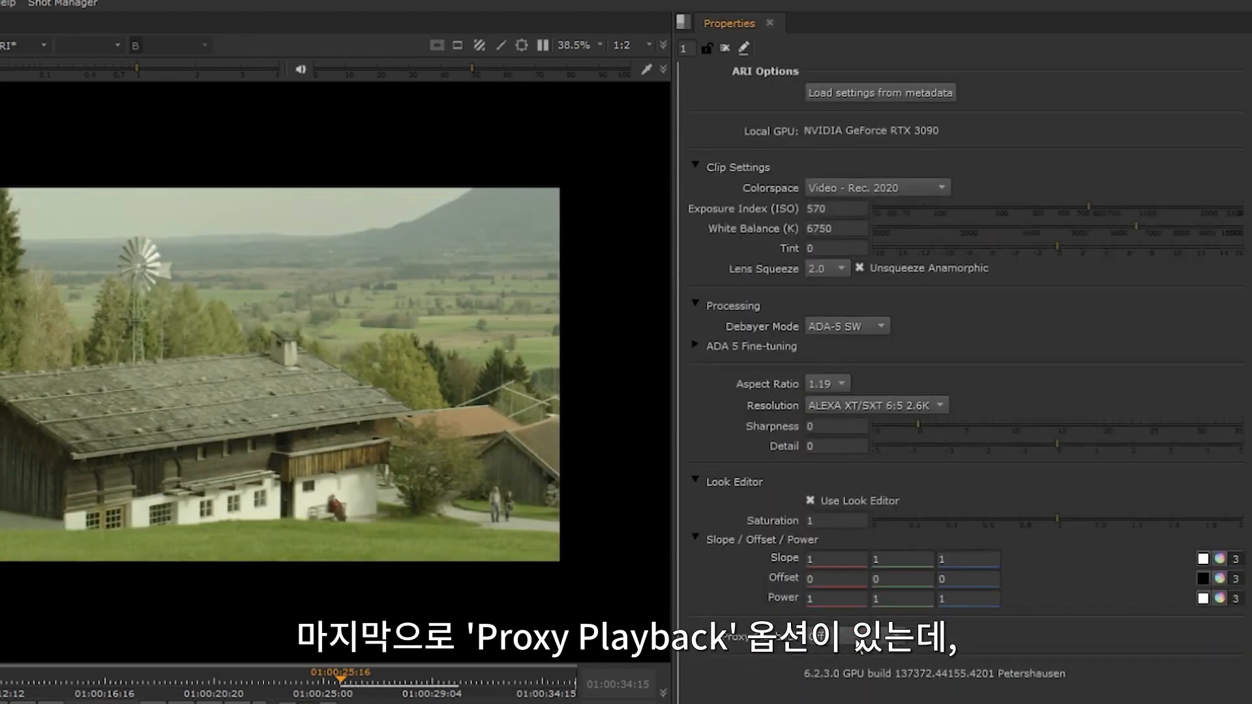
left_click(856, 640)
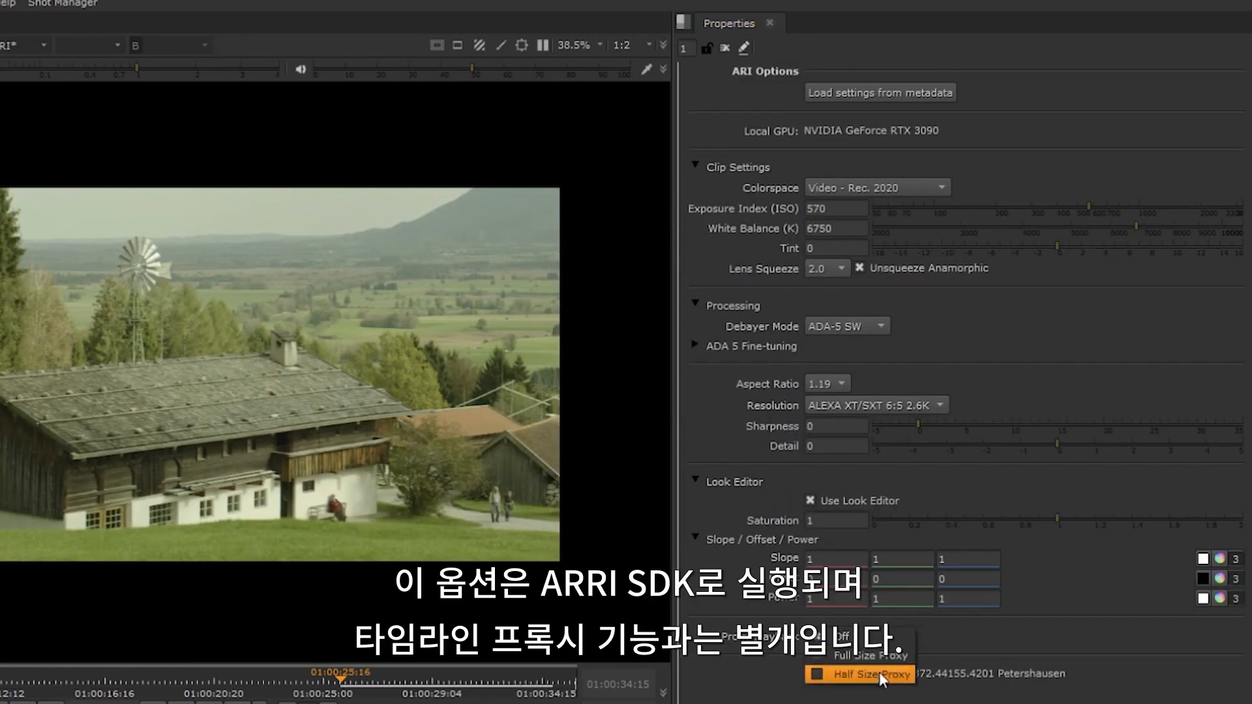
left_click(989, 647)
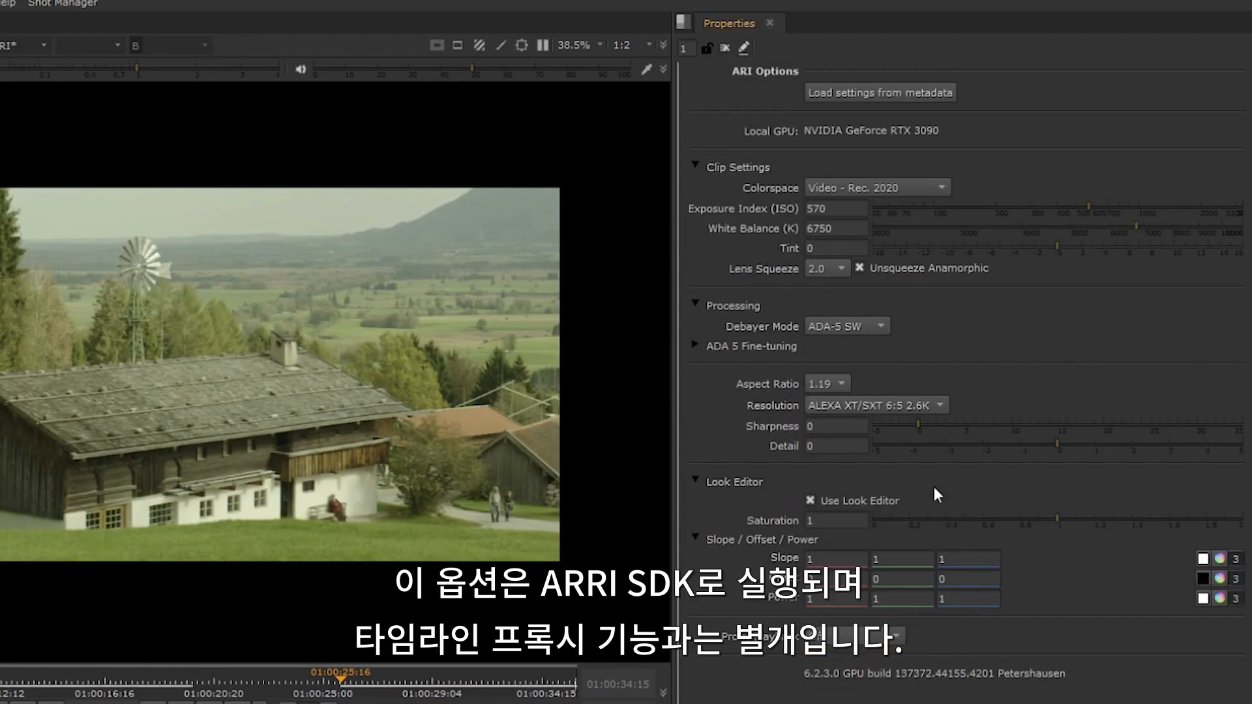
- Load the ARRI clip's settings from its metadata
scroll(906, 406, "up", 5)
left_click(898, 280)
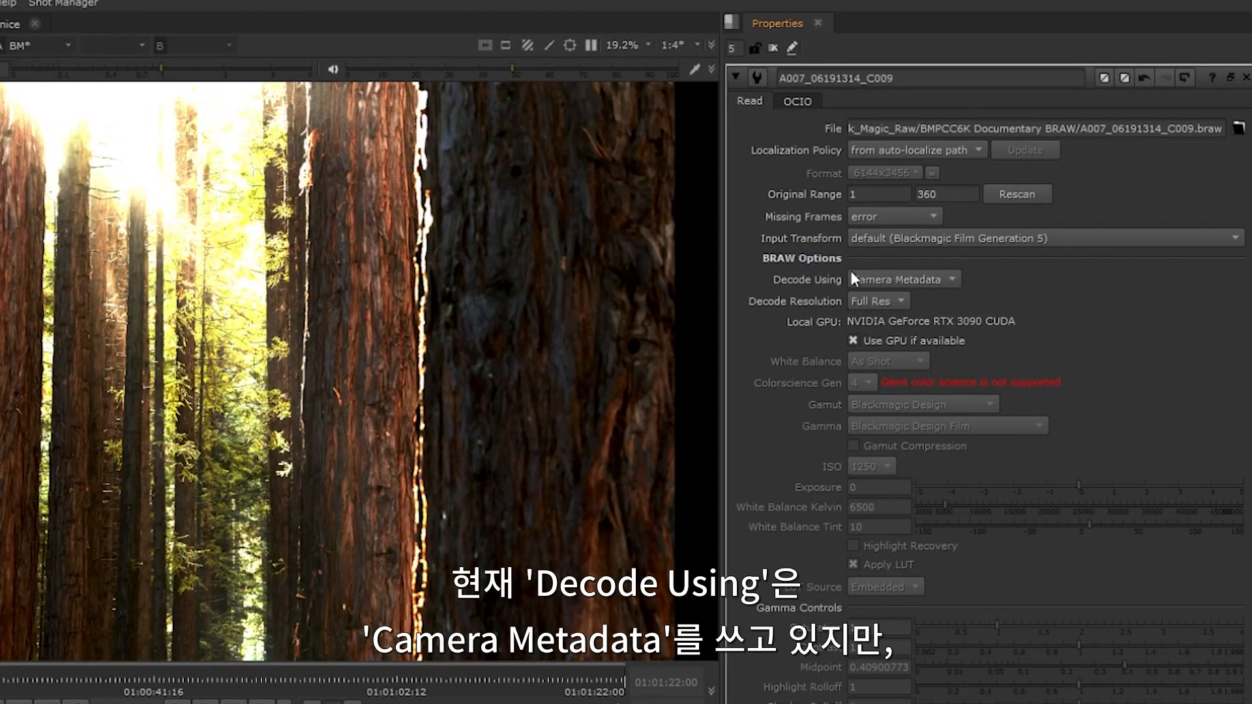
- Set the BRAW clip's Decode Using option to Clip and look over the Decode Resolution choices
left_click(928, 281)
left_click(930, 303)
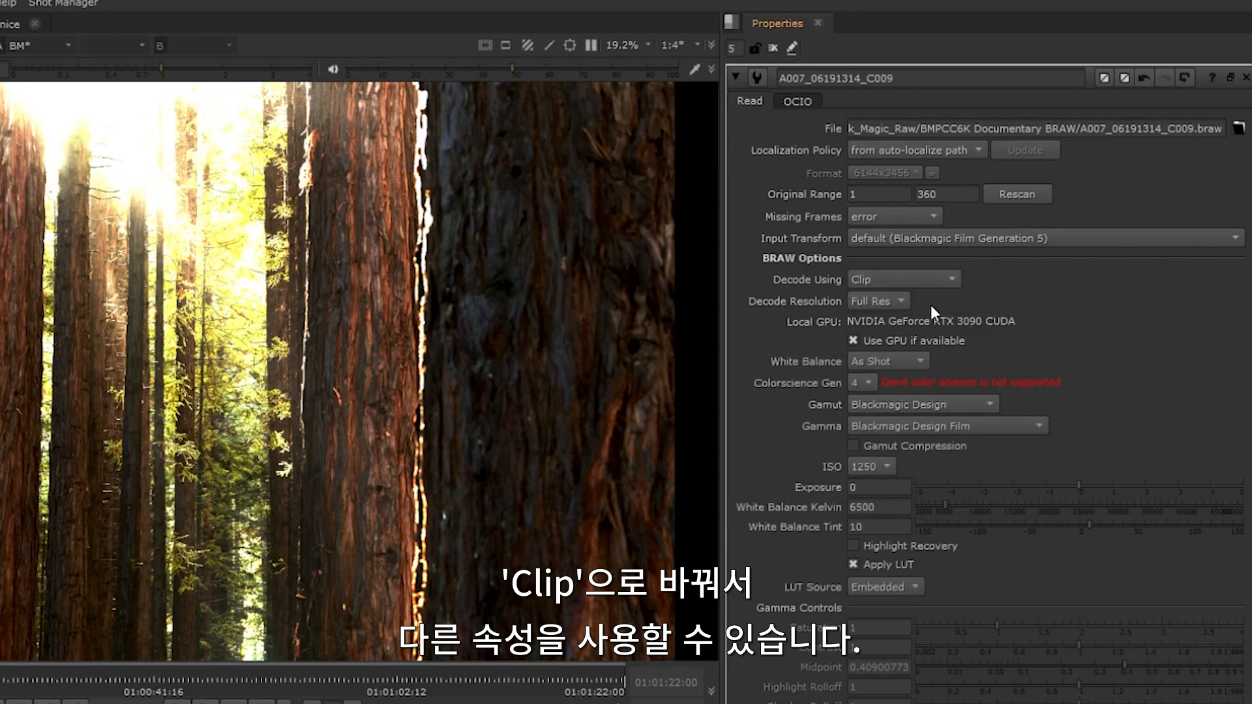
left_click(891, 302)
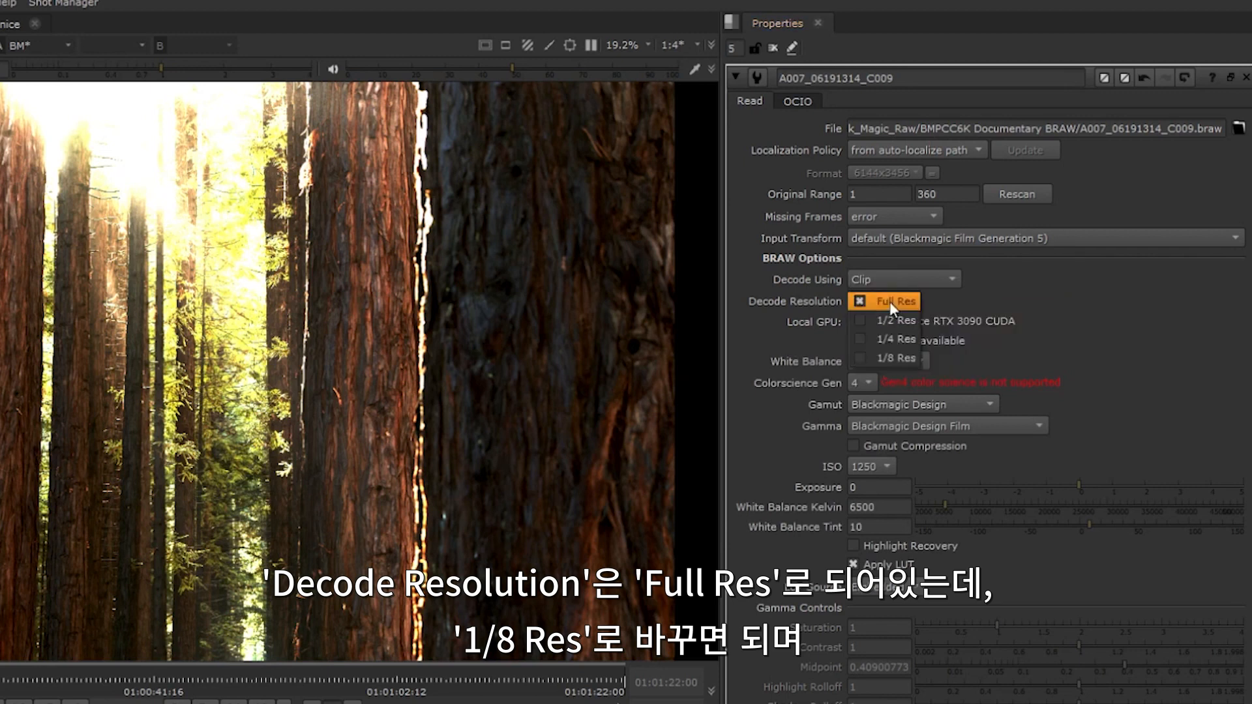
left_click(1109, 298)
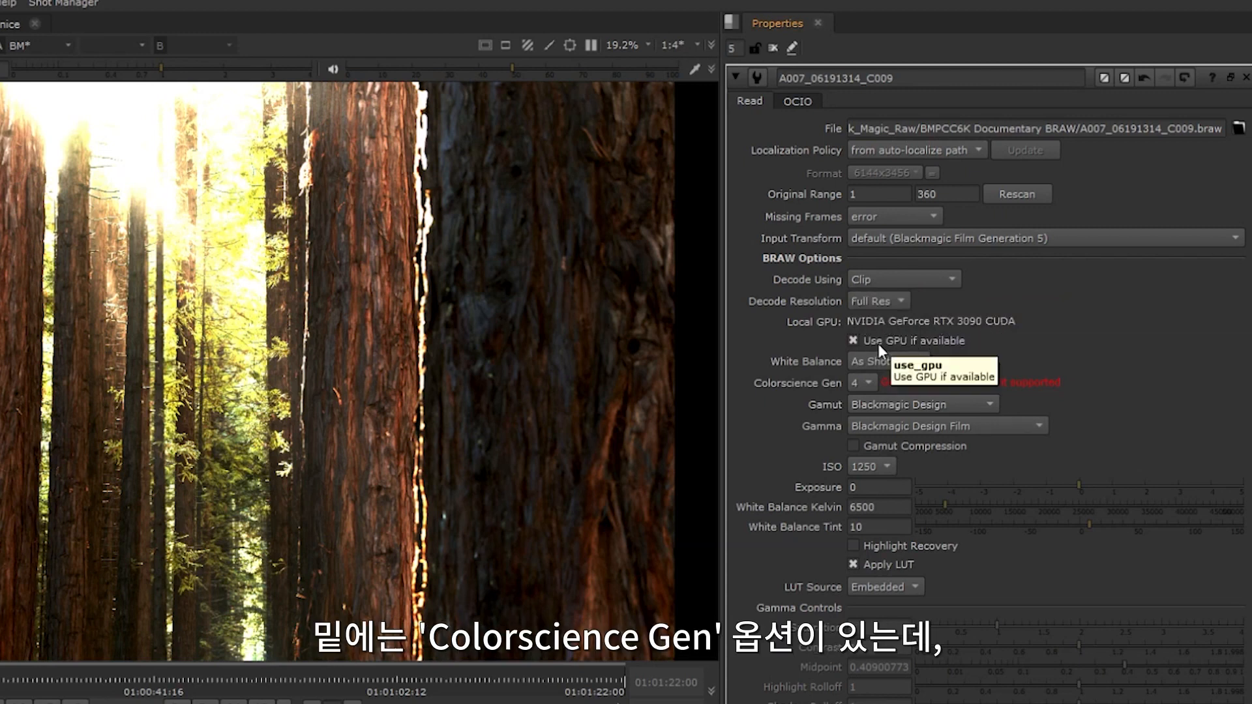
- Set the BRAW clip's Colorscience Gen to 5
left_click(866, 386)
left_click(871, 405)
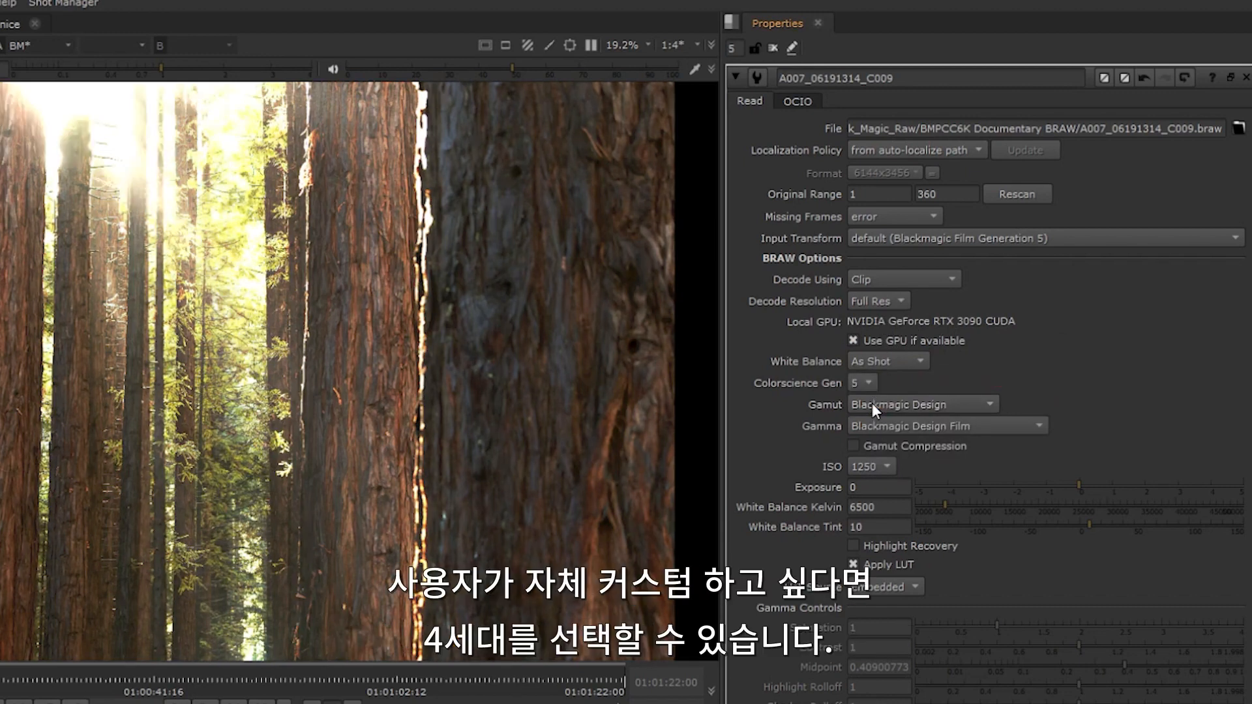
left_click(871, 385)
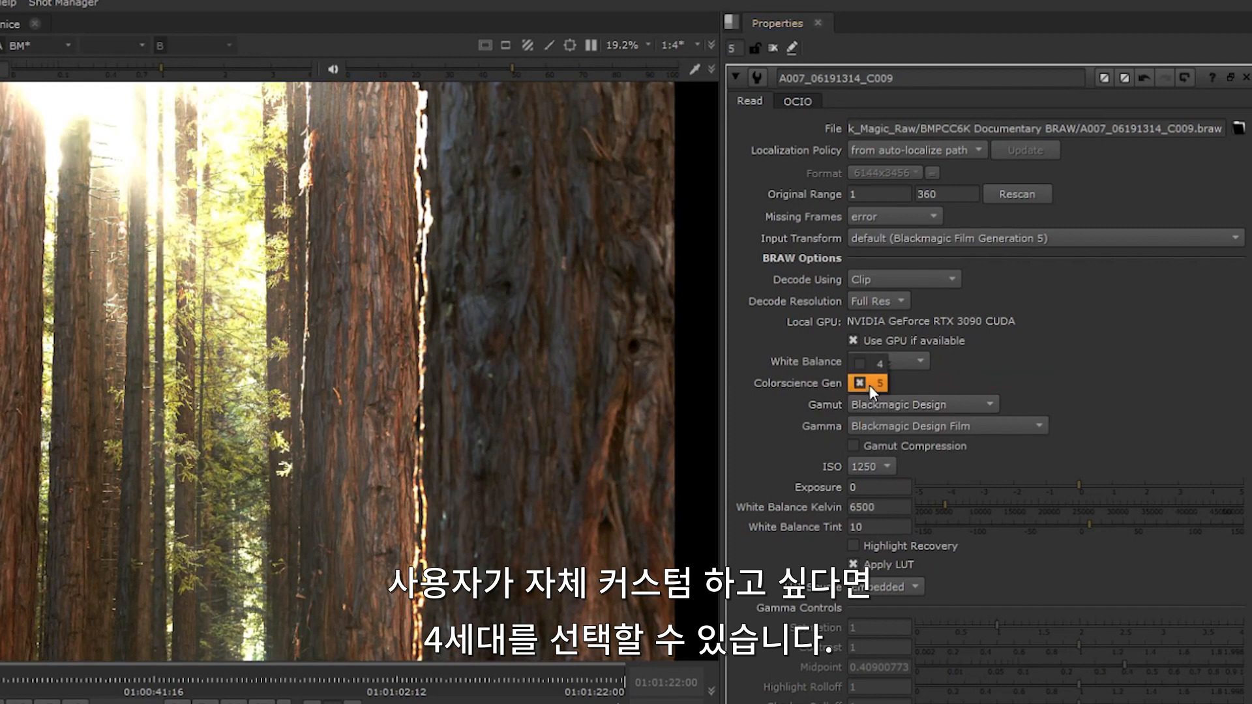
left_click(1004, 390)
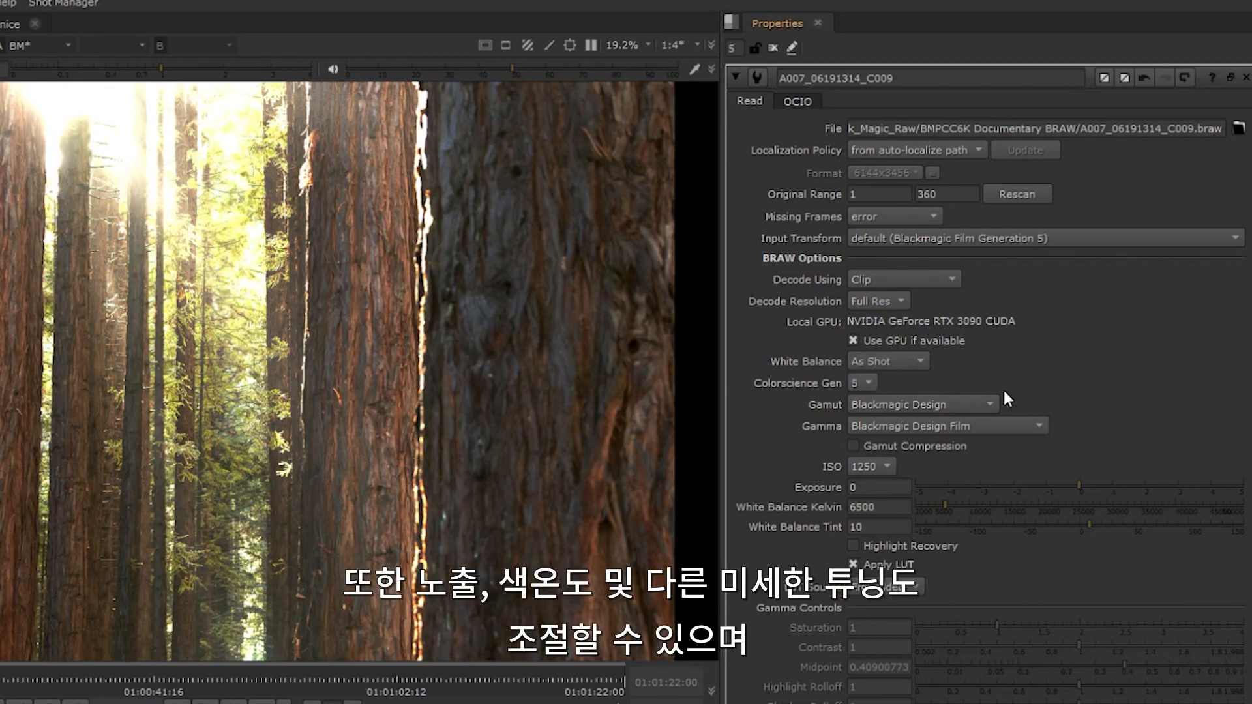
- Set the BRAW clip's White Balance Kelvin to 16800 and its Exposure to -0.65
scroll(1028, 381, "down", 1)
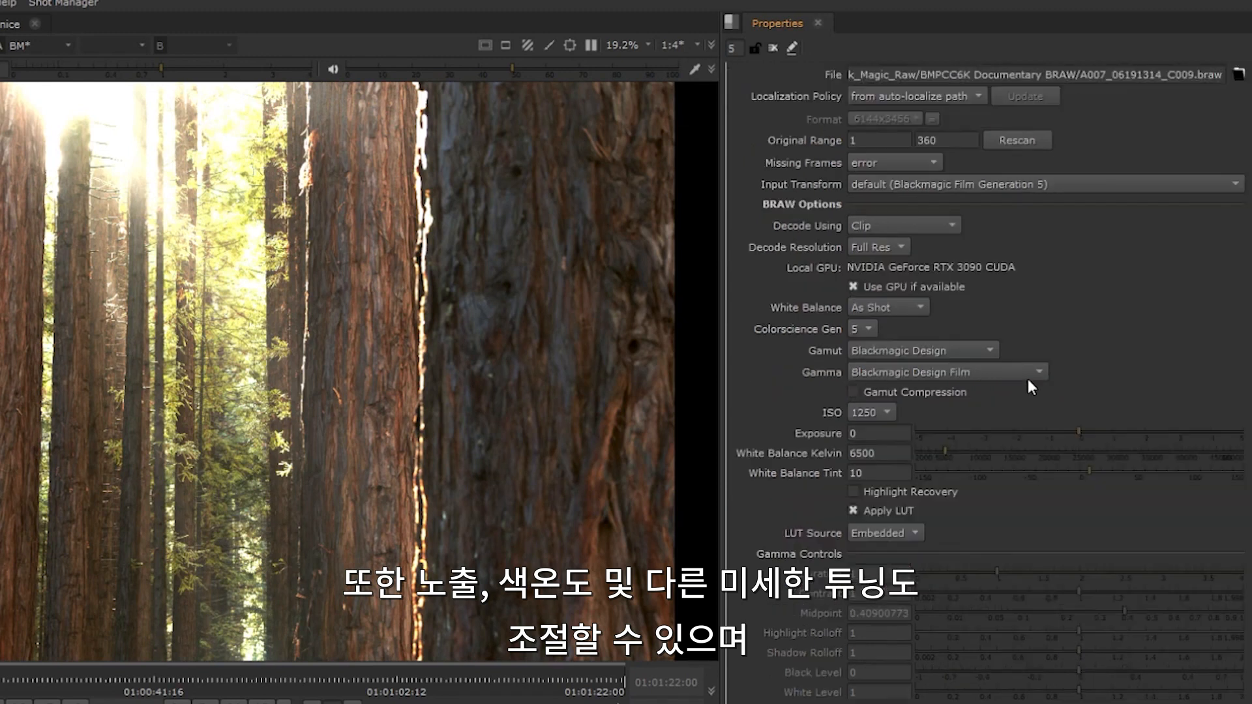
scroll(1028, 379, "down", 1)
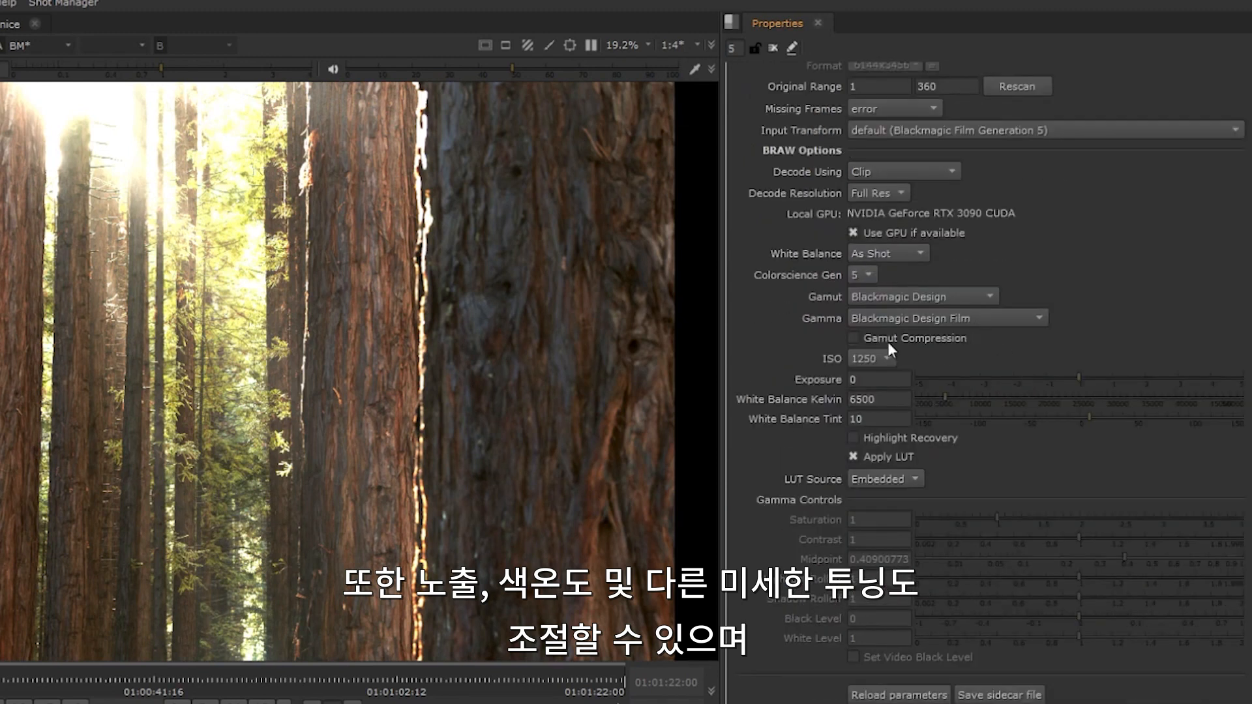
left_click(1105, 379)
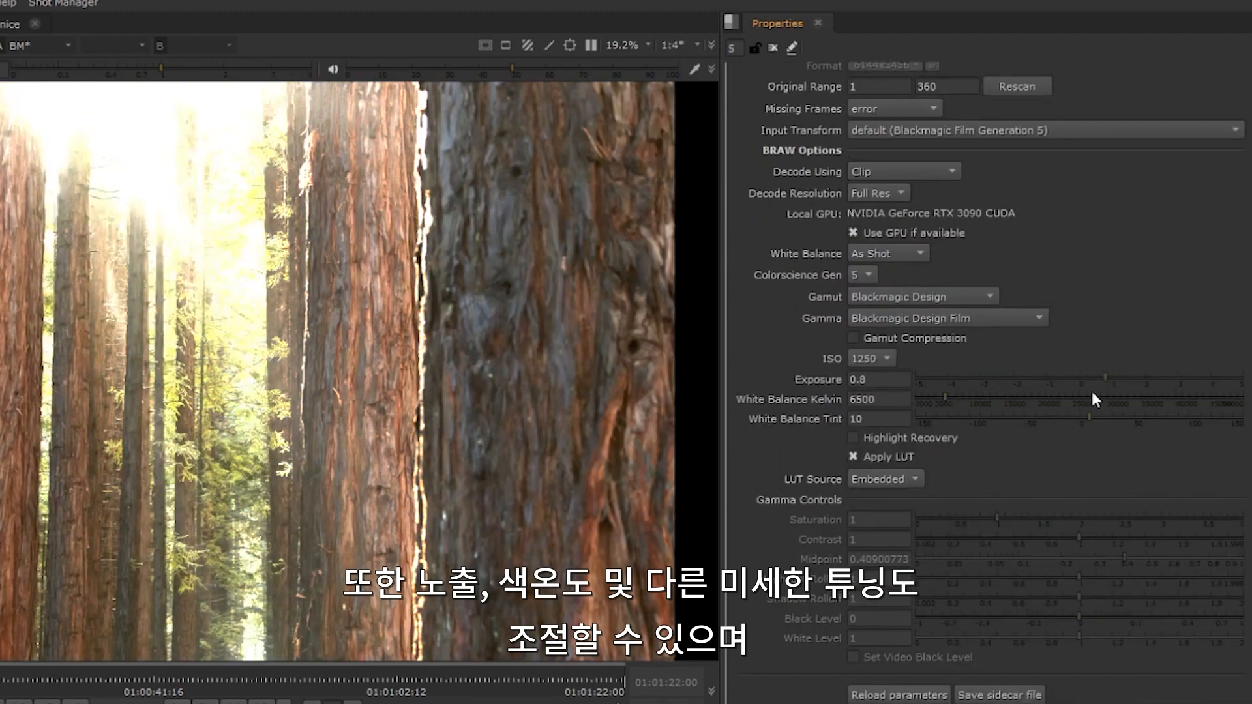
left_click(1016, 395)
left_click(1058, 377)
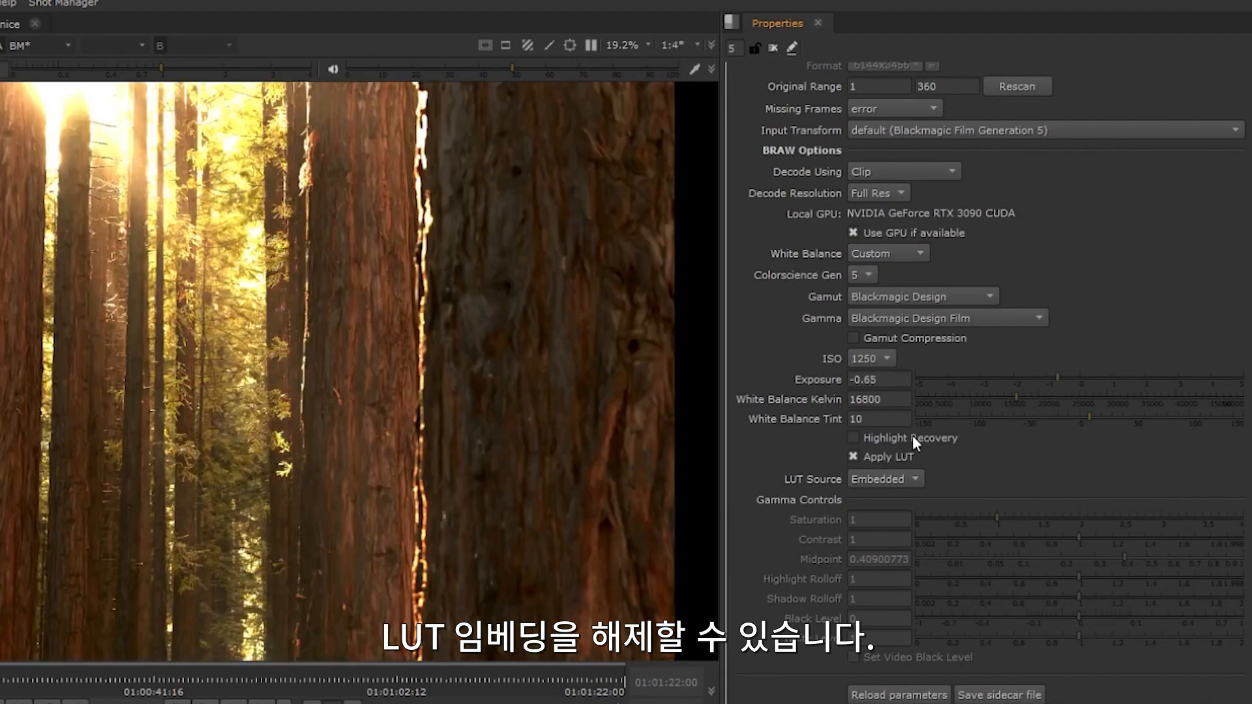
- Disable and re-enable Apply LUT to compare the image without and with the embedded LUT
left_click(883, 456)
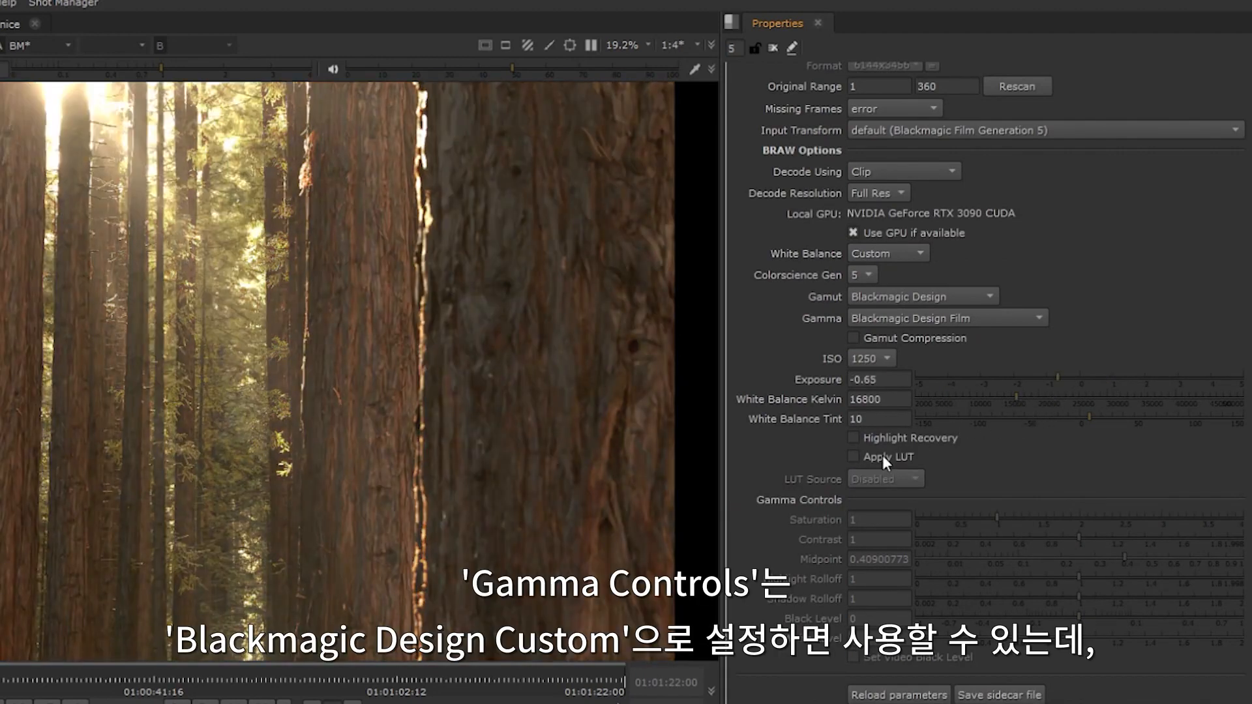
left_click(902, 459)
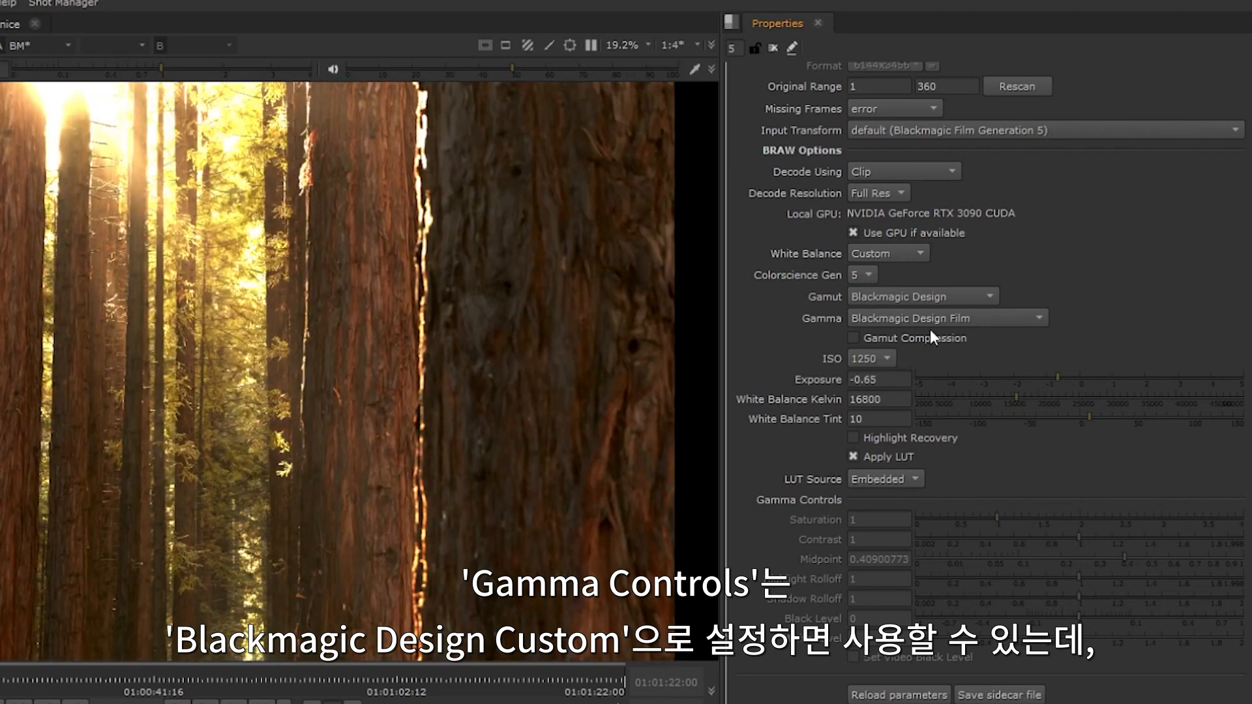
- Change the BRAW clip's Gamma to Blackmagic Design Custom and set Saturation to 0.8 in the Gamma Controls
left_click(946, 319)
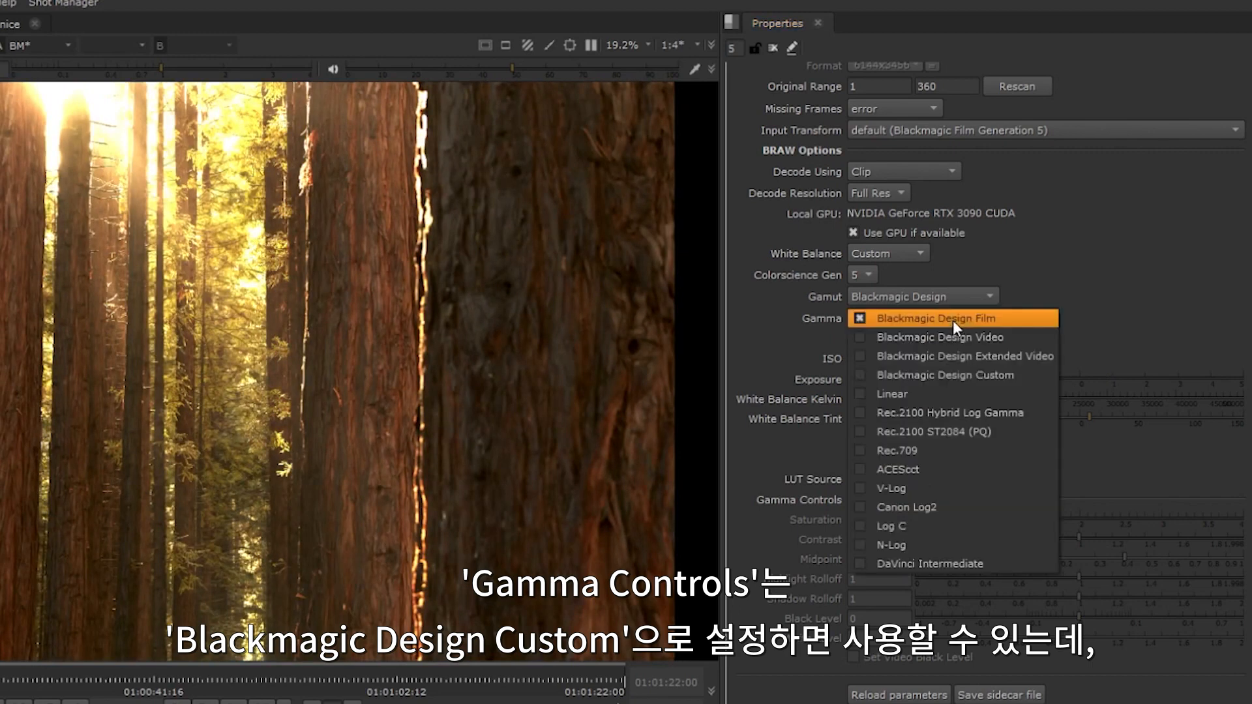
left_click(969, 375)
left_click(980, 517)
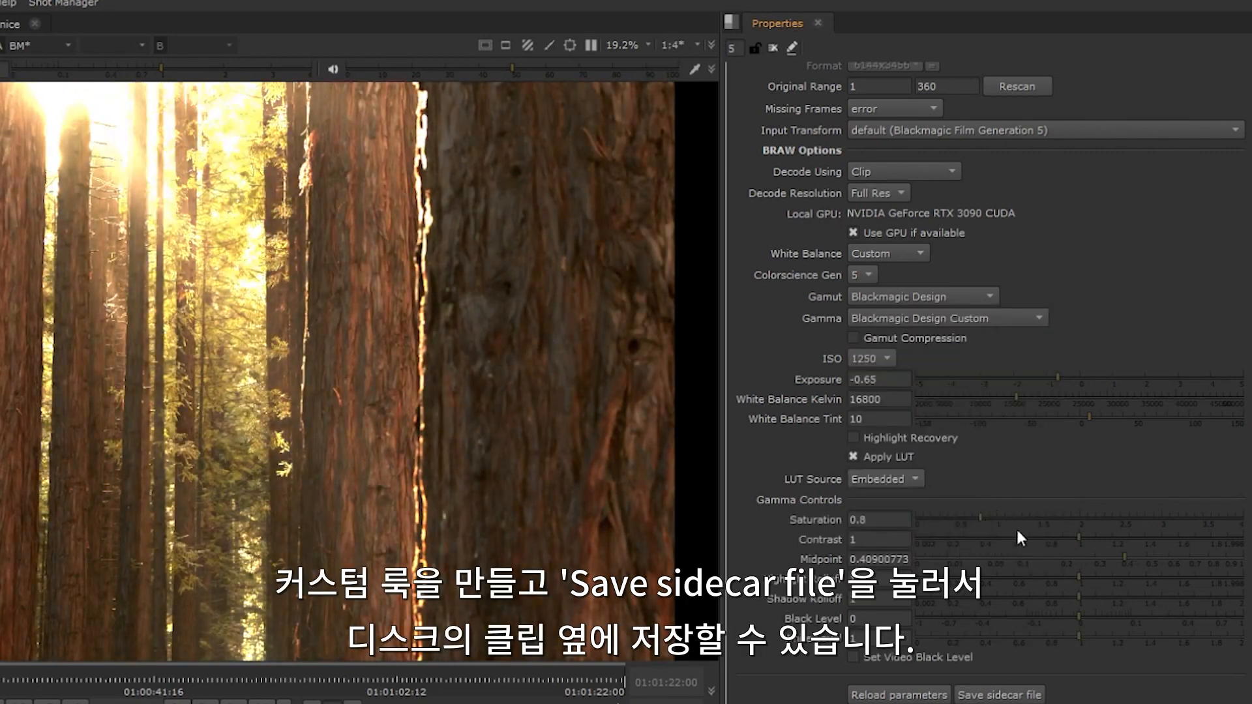
- Reload the BRAW clip's parameters
scroll(1055, 535, "down", 2)
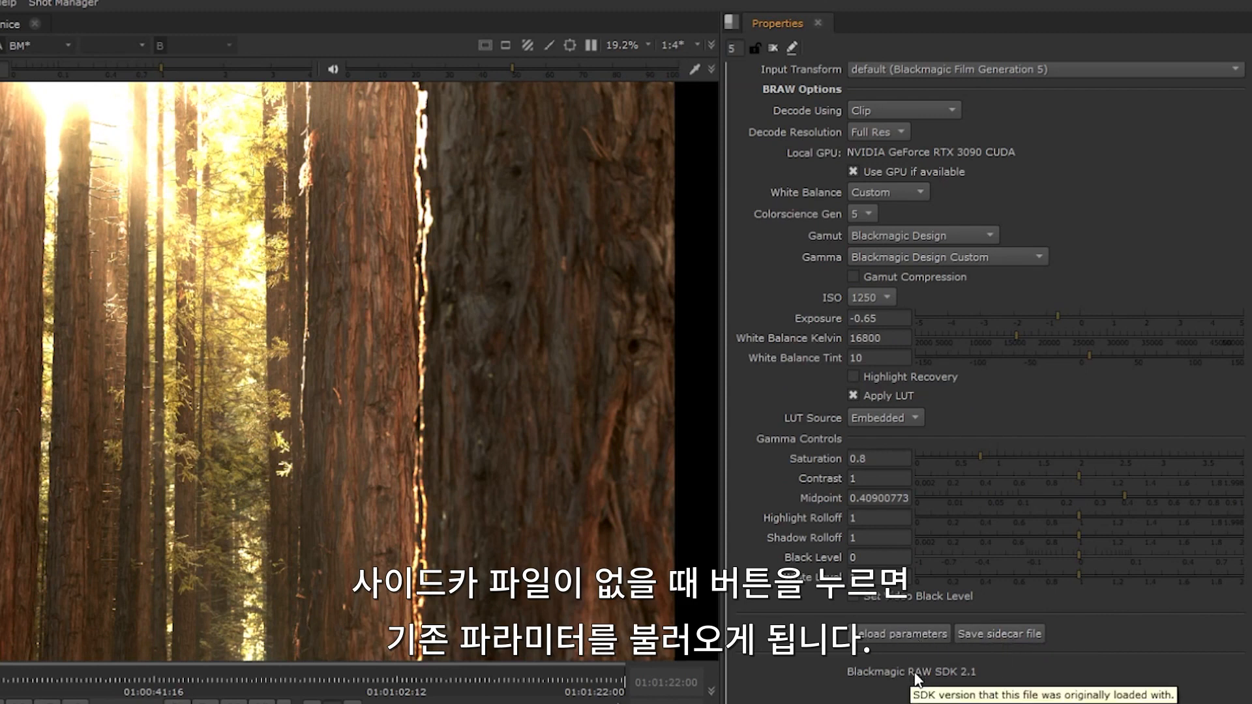
left_click(913, 636)
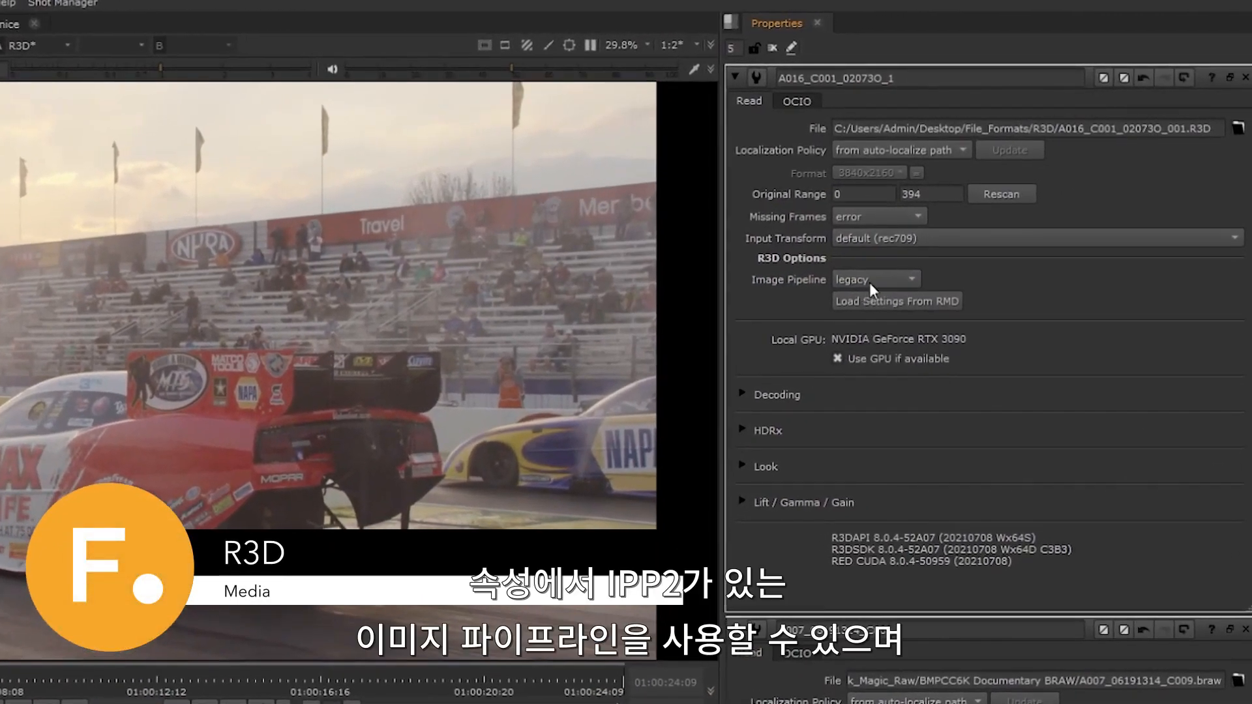
- Switch the R3D clip's Image Pipeline to IPP2 Custom to compare it, and return it to legacy
left_click(871, 280)
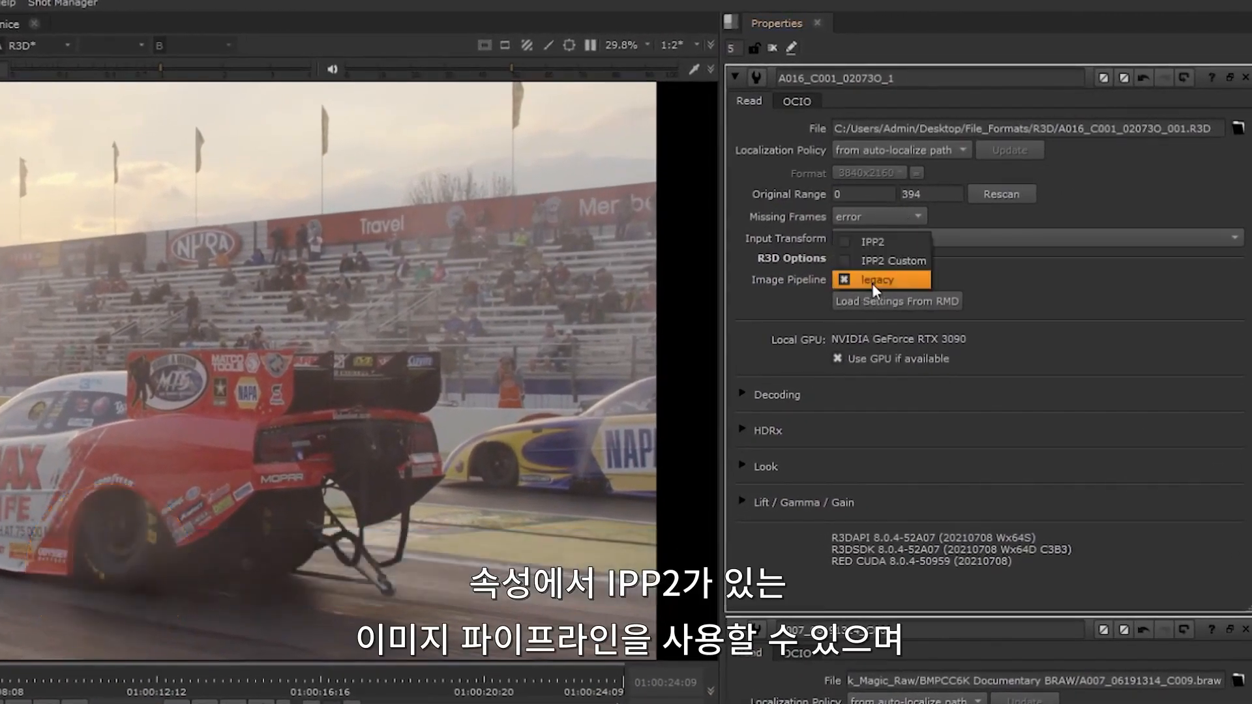
left_click(882, 262)
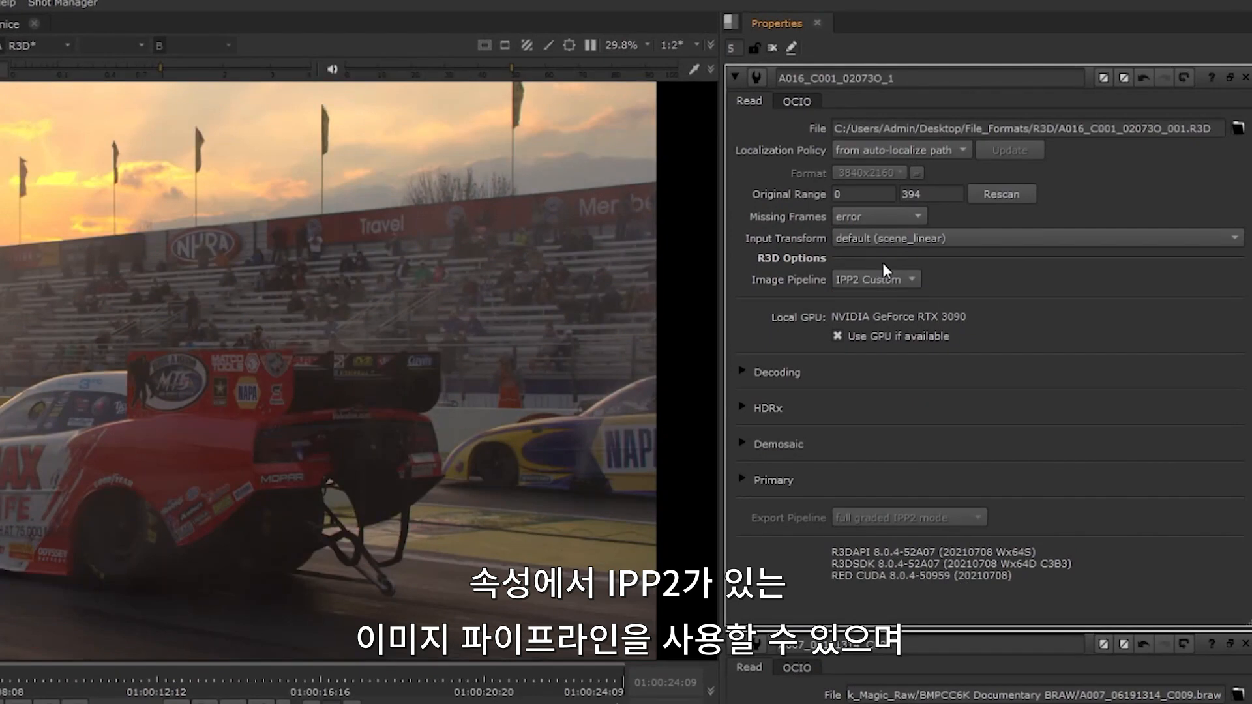
left_click(878, 279)
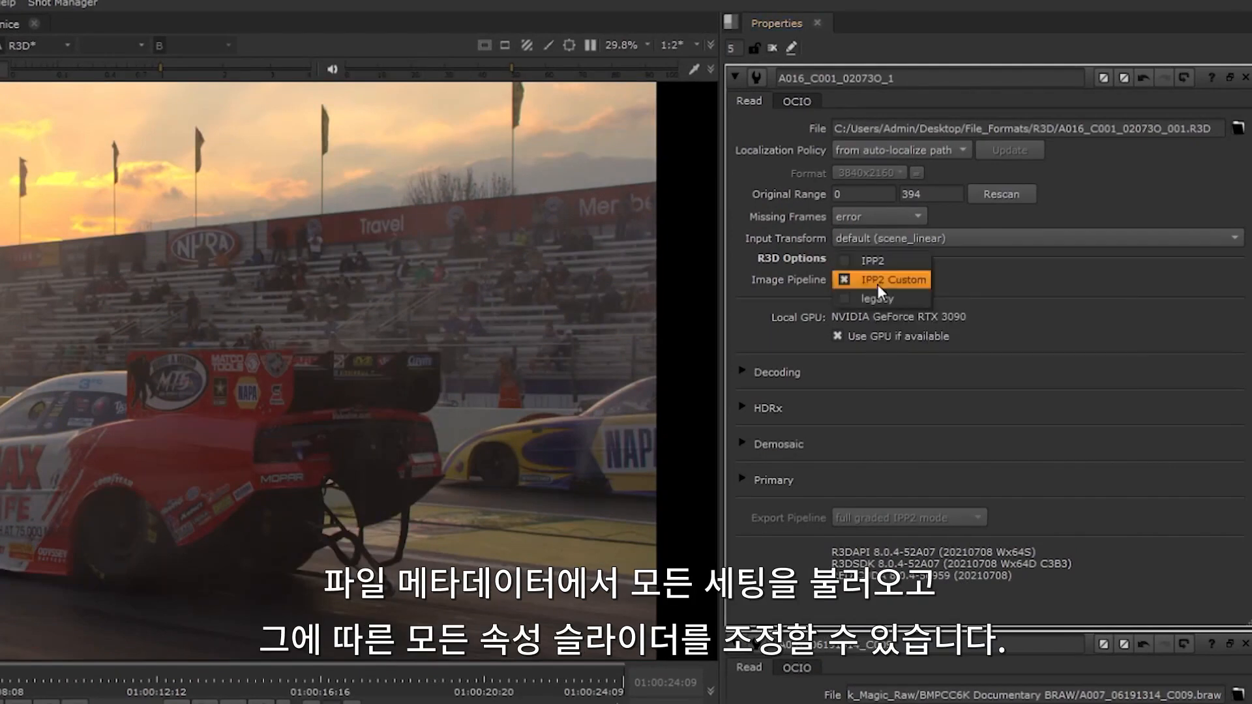
left_click(882, 297)
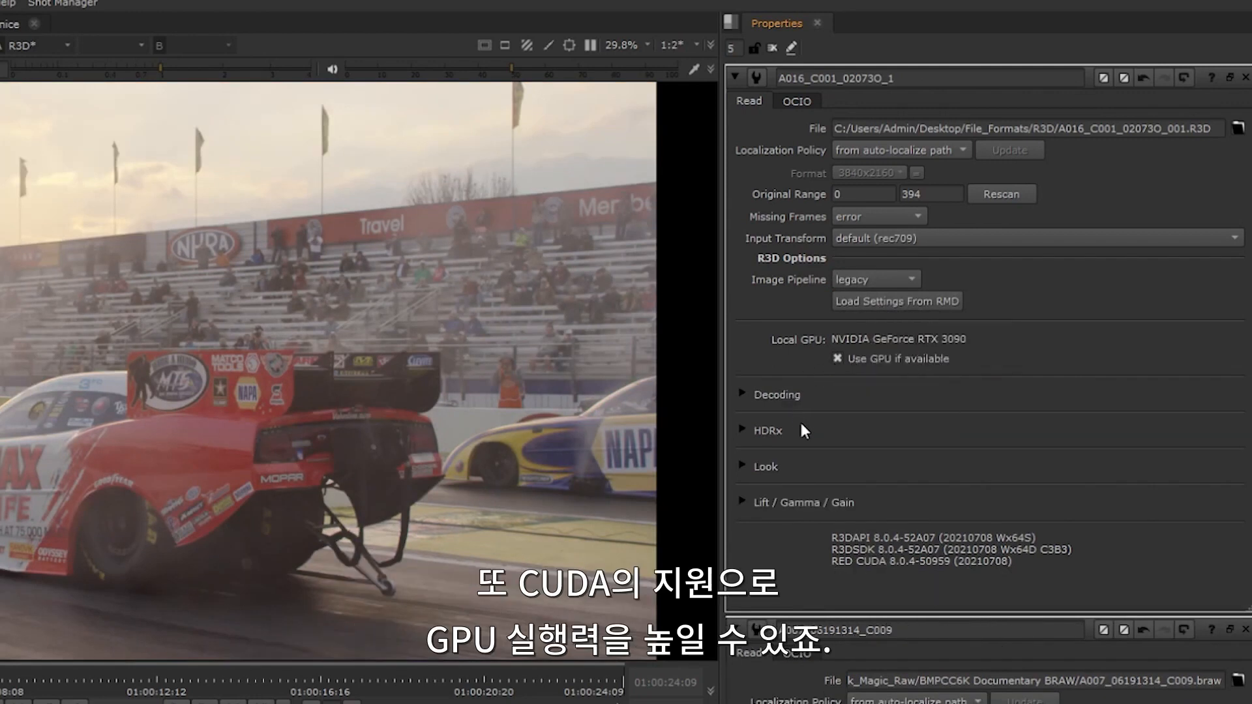
- Try the rocket custom Decode Resolution in the R3D clip's Decoding settings and return it to full high
left_click(744, 394)
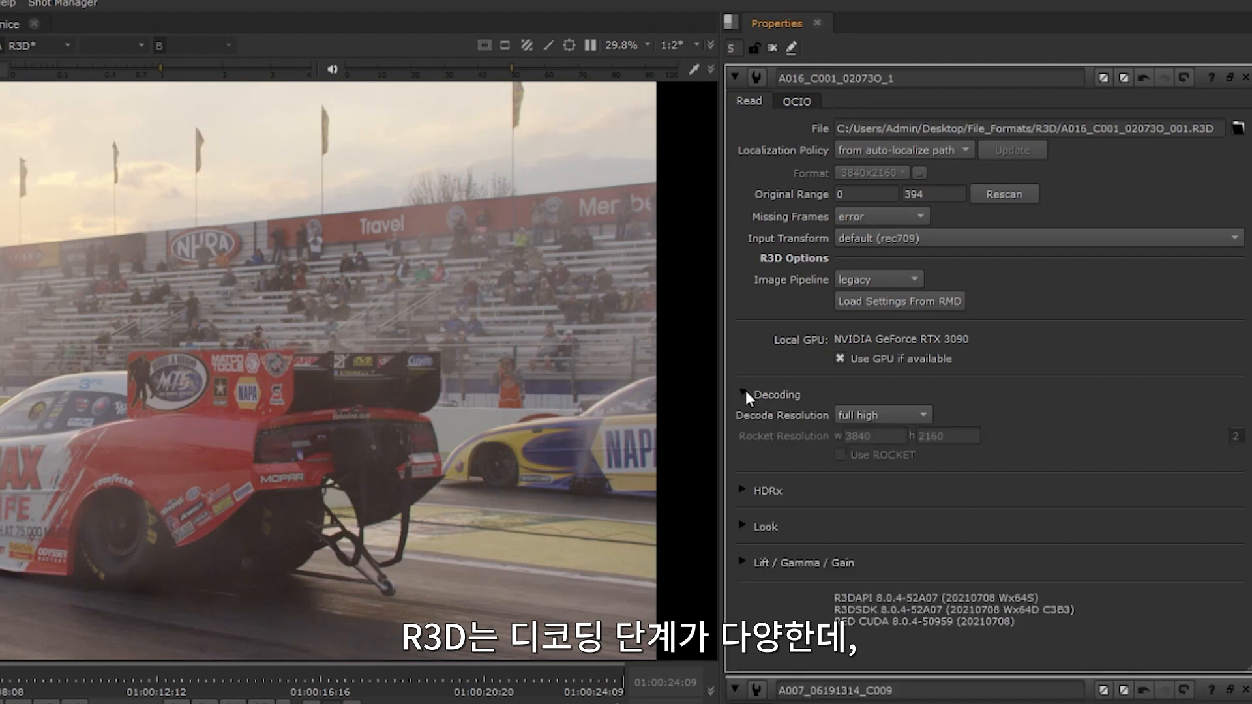
left_click(887, 414)
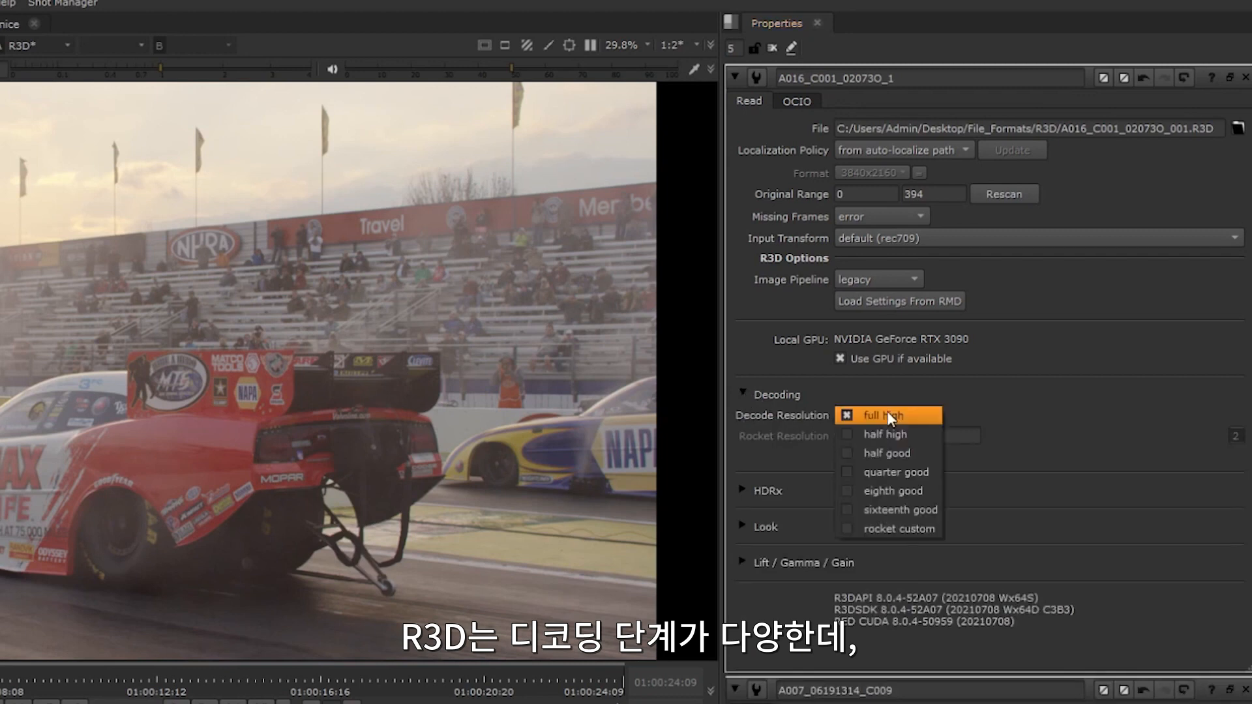
left_click(911, 530)
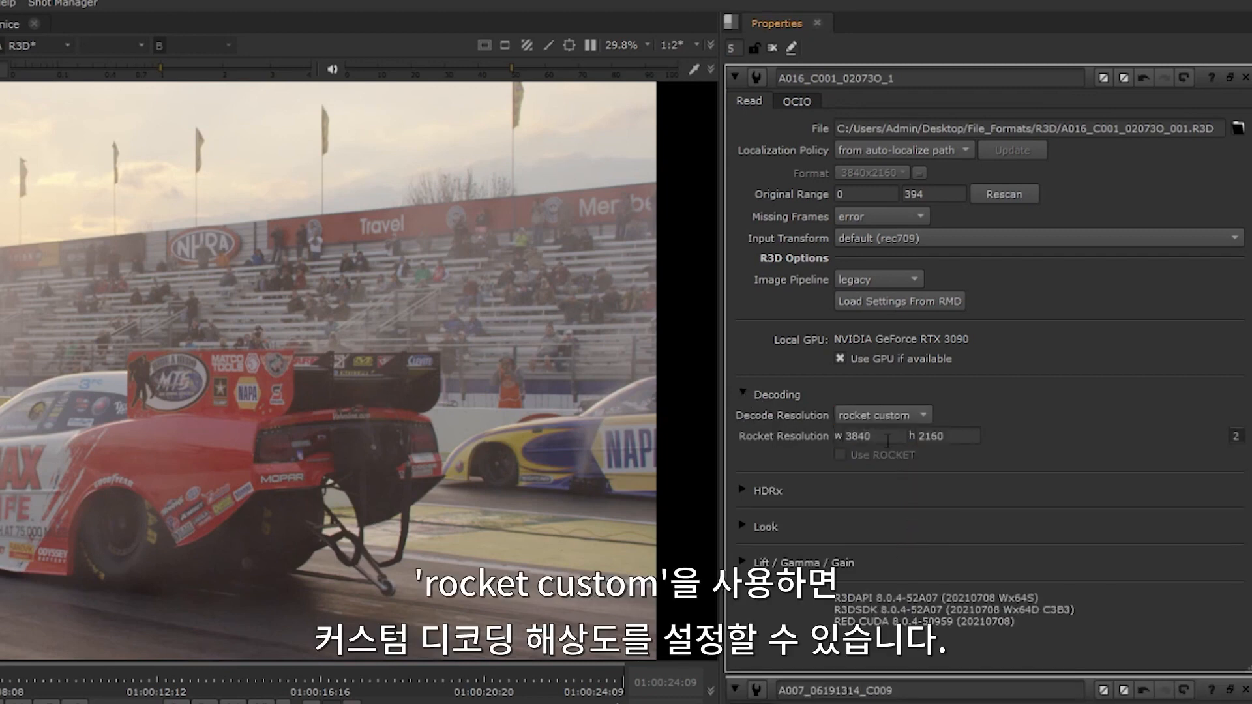
left_click(890, 416)
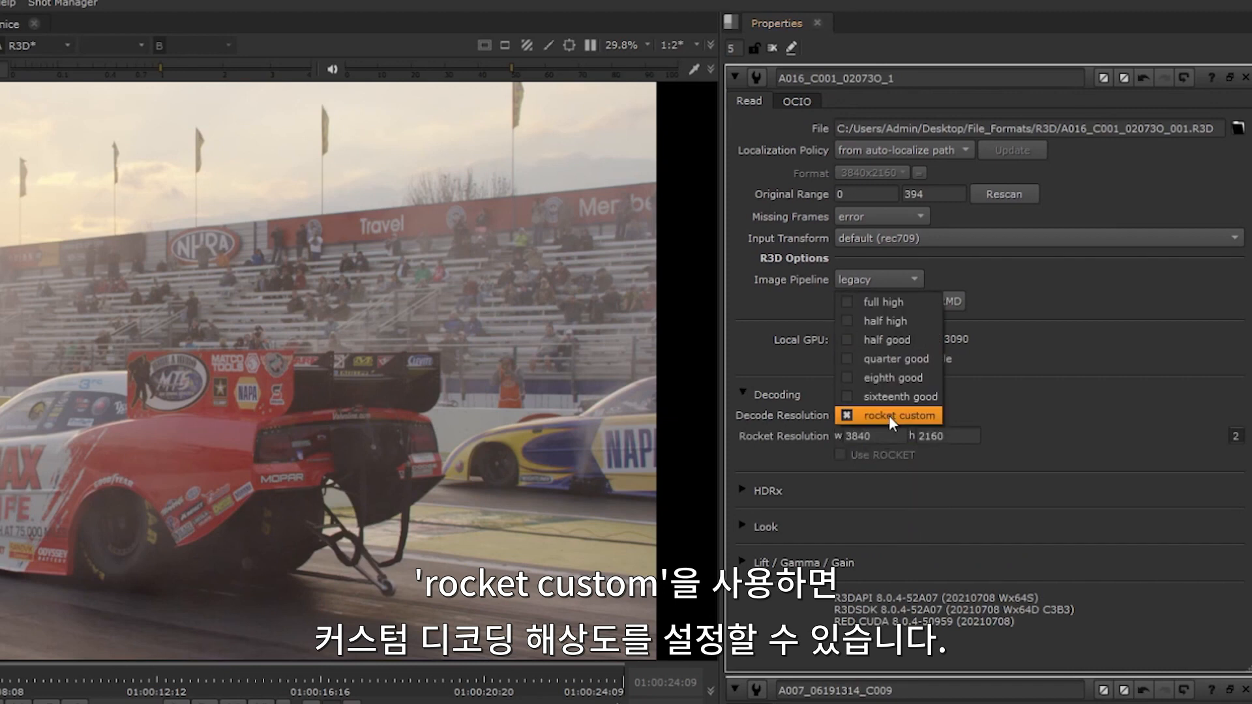
left_click(910, 307)
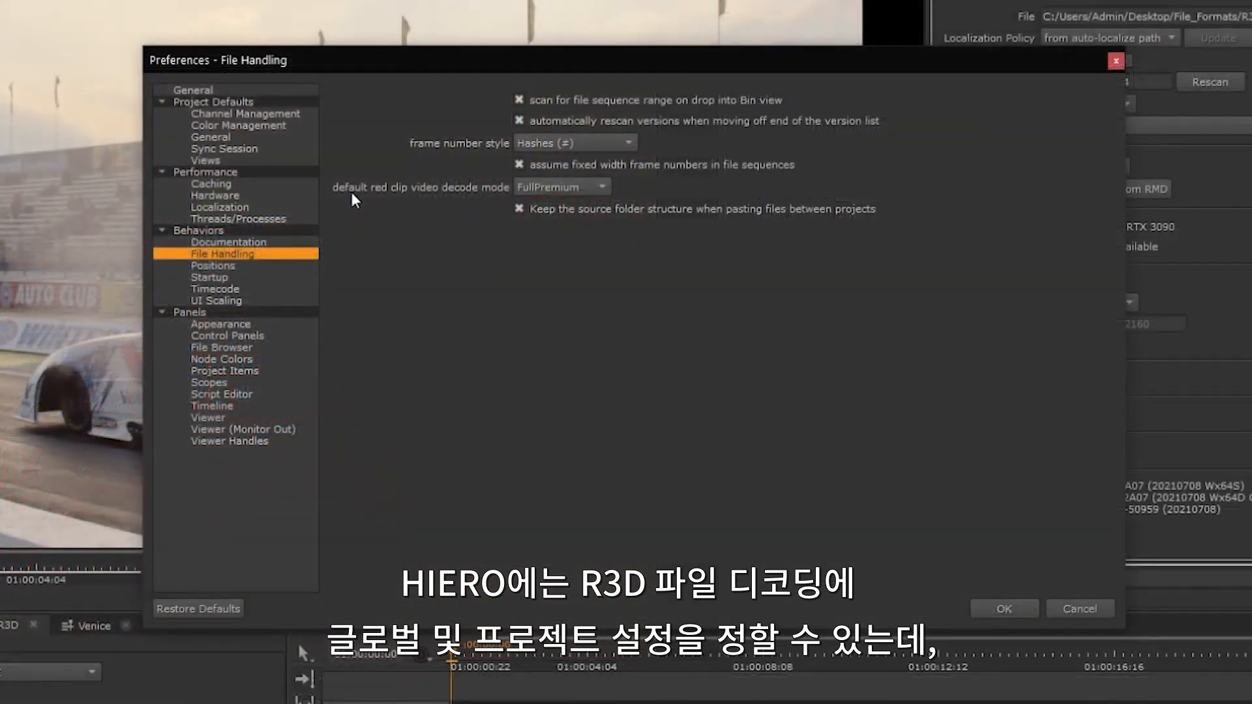
- Review the default RED video decode mode options in the File Handling preferences and the project's RED Settings, keeping FullPremium
left_click(585, 193)
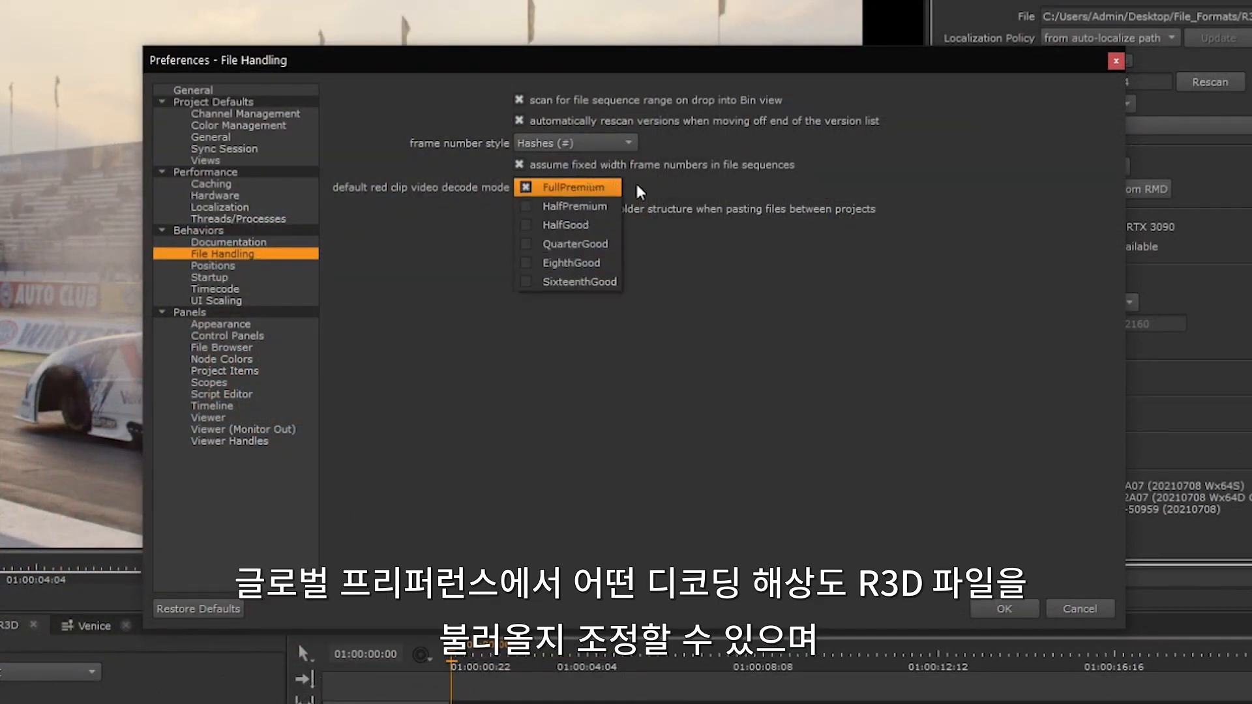
left_click(717, 192)
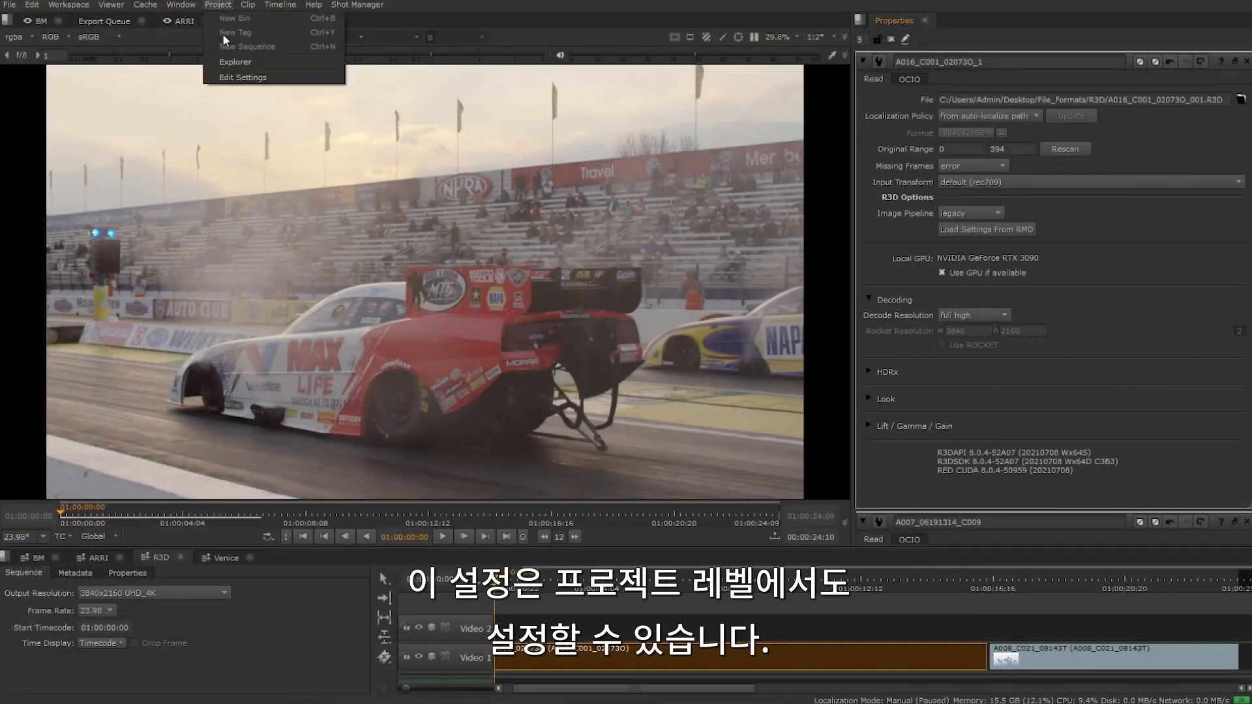
left_click(242, 77)
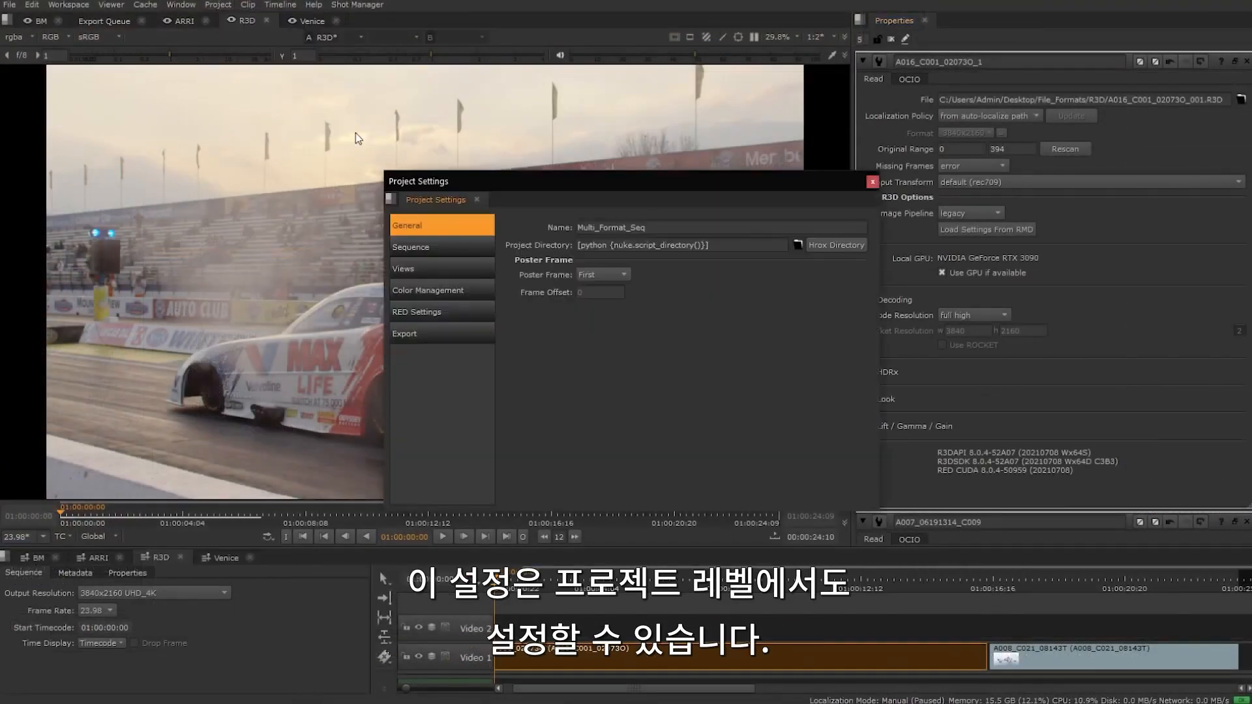
left_click(459, 316)
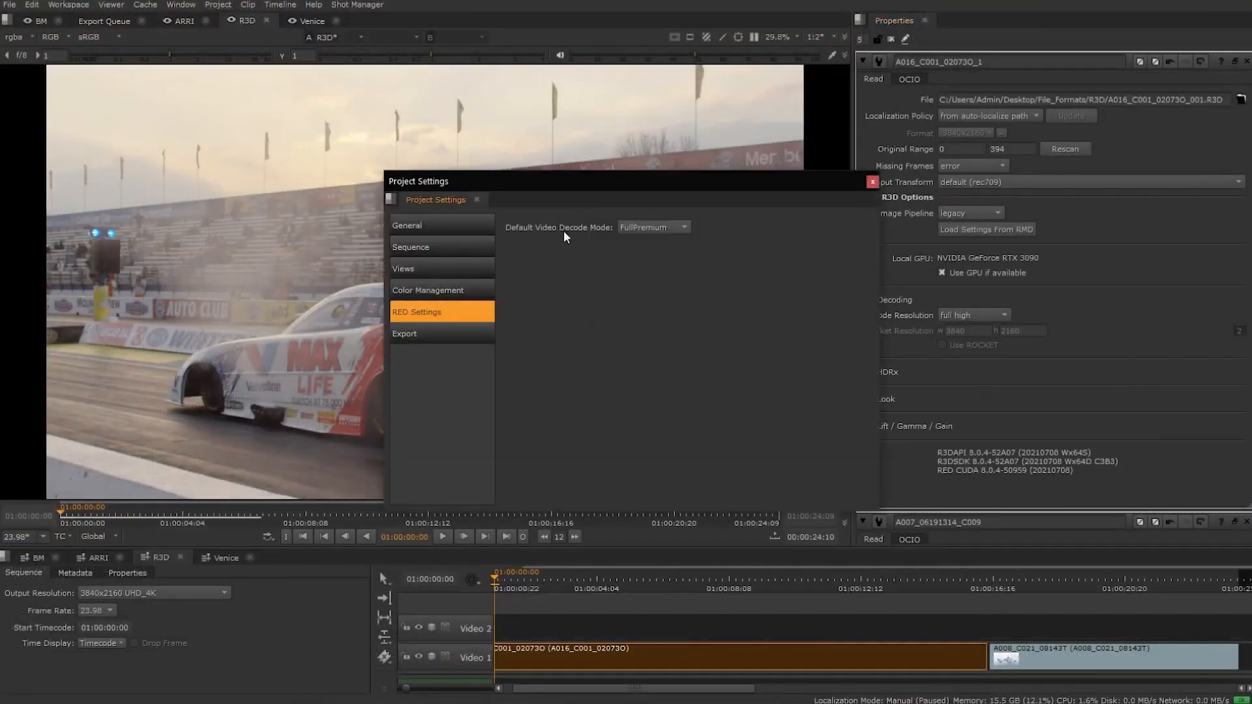
left_click(661, 228)
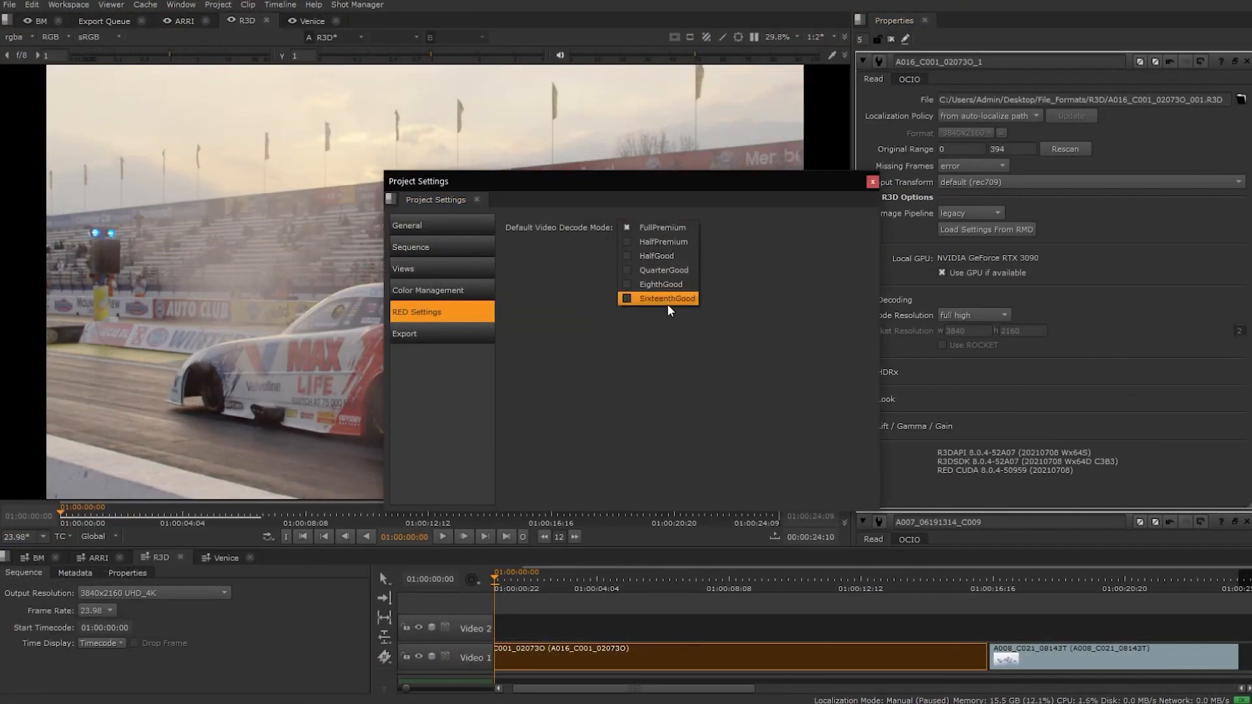
left_click(675, 228)
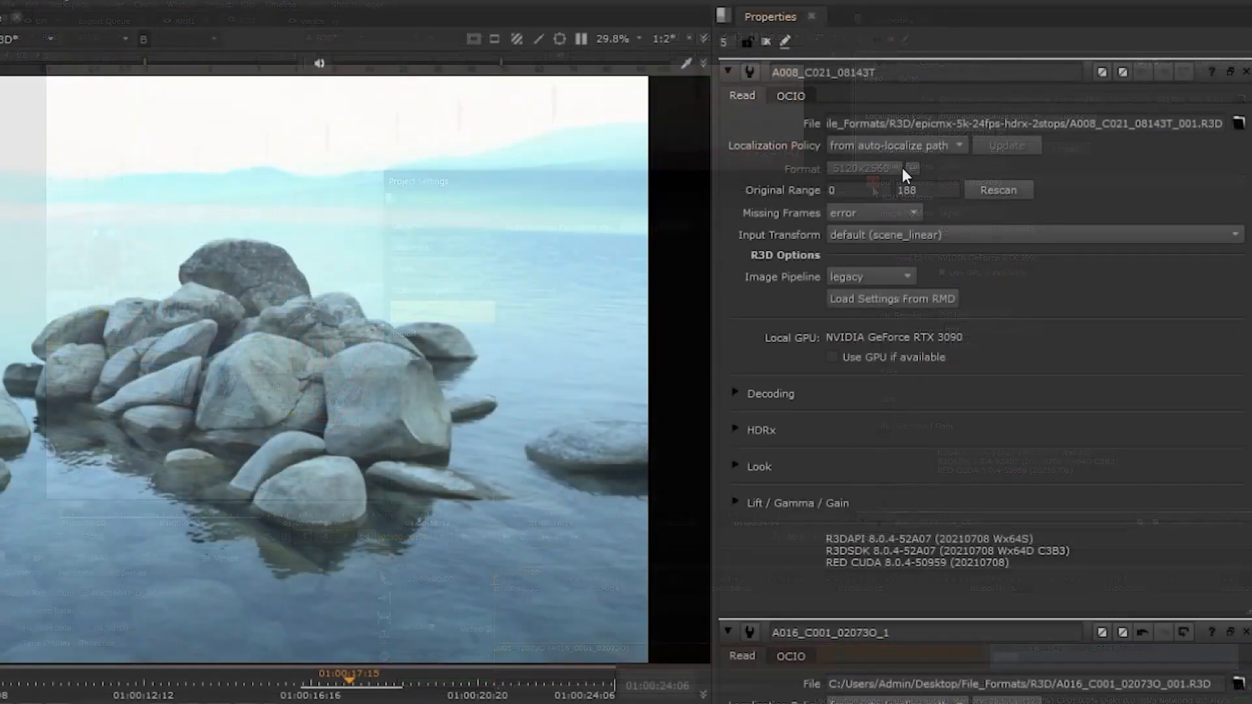
- Expand the HDRx settings of clip A008_C021_08143T and choose a different HDR Mode
left_click(736, 428)
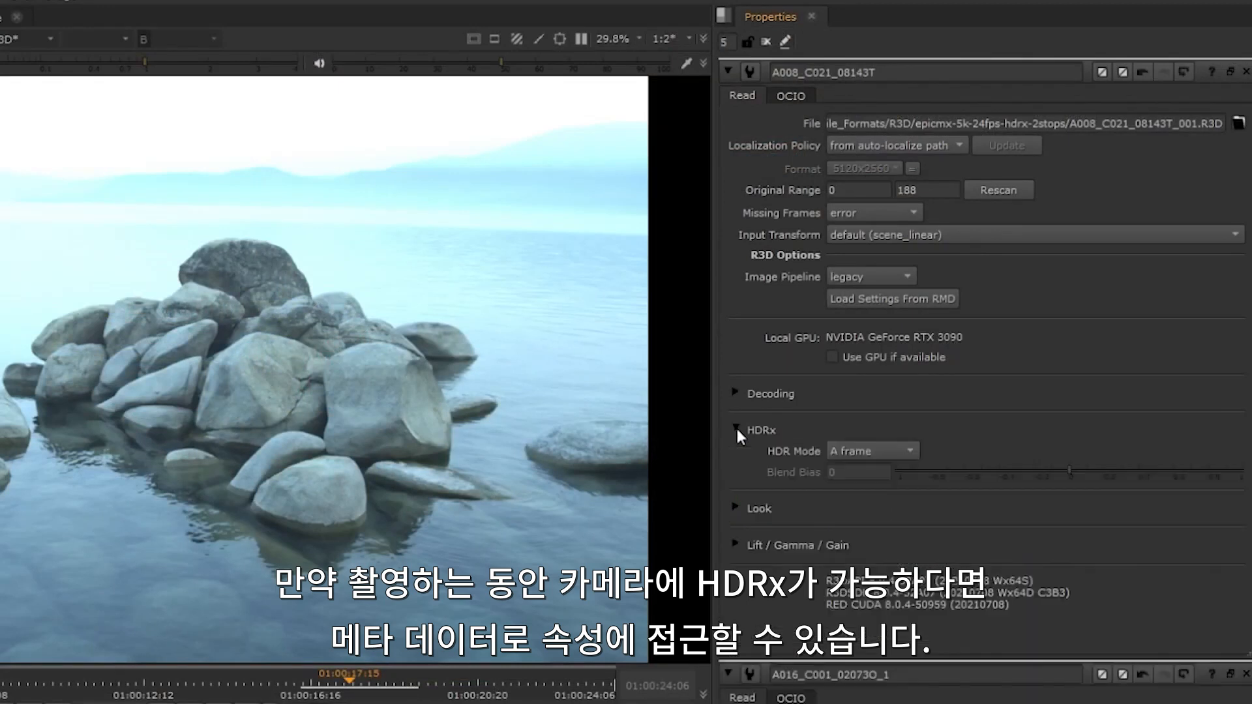
left_click(869, 451)
left_click(878, 488)
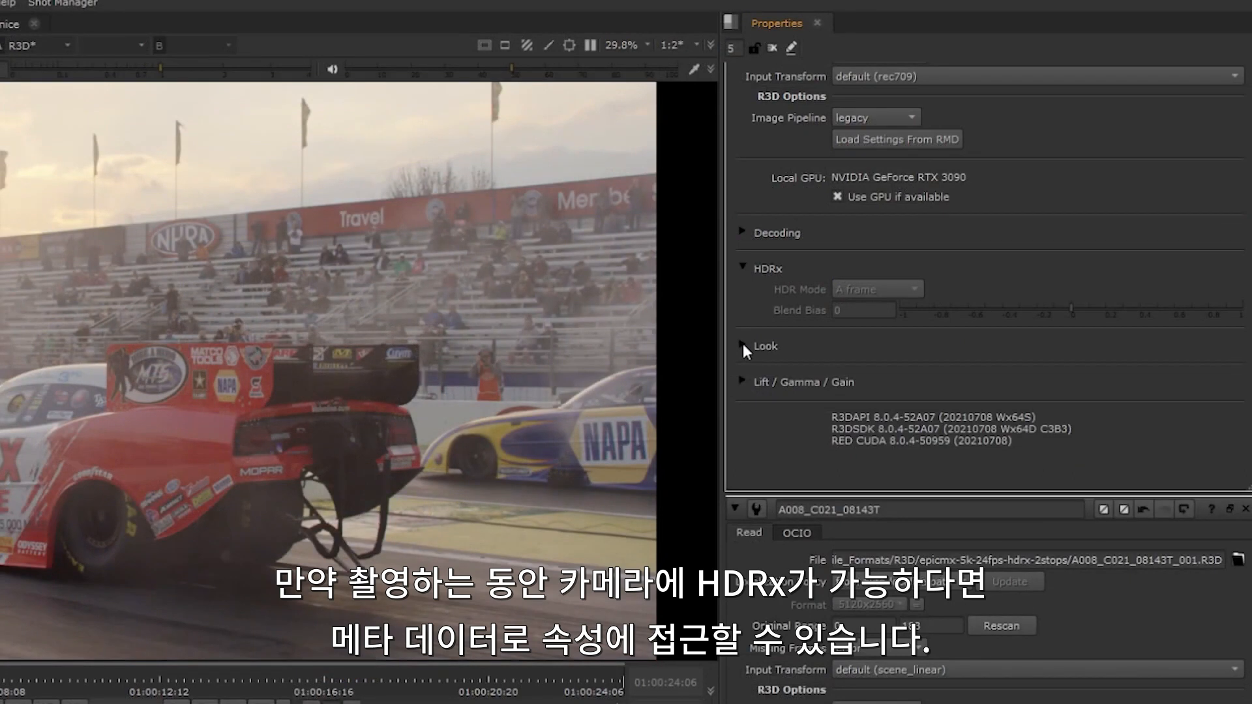
- In the Look settings of R3D clip A016_C001_02073O_1, set Kelvin to 4700, Tint to 11 and Saturation to 0.87
left_click(743, 346)
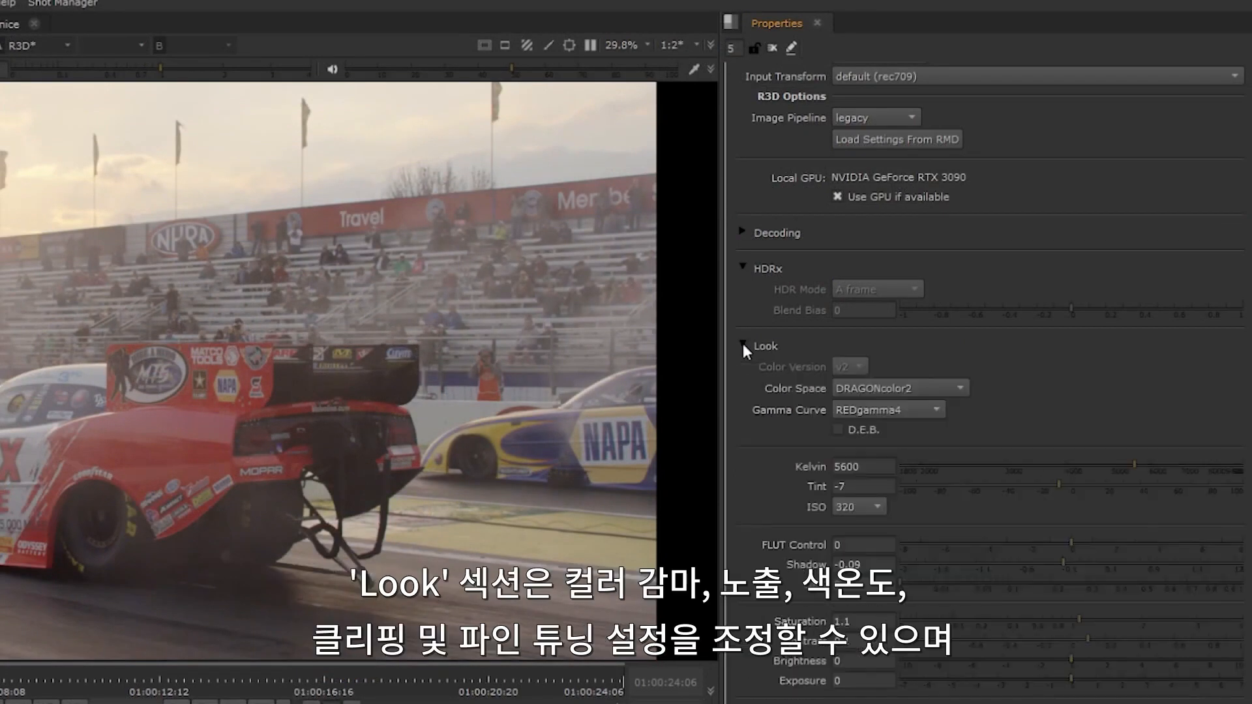
left_click(943, 385)
left_click(1065, 400)
left_click(1098, 465)
left_click(1089, 486)
scroll(1017, 516, "down", 2)
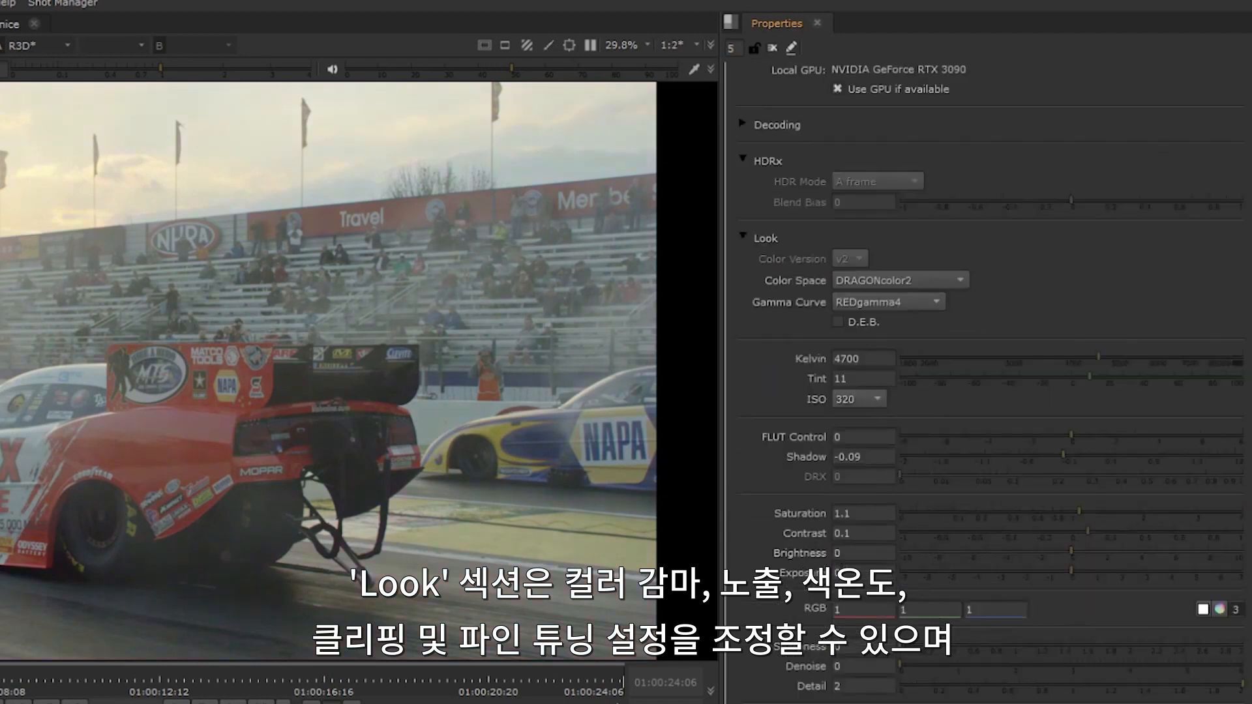
left_click_drag(1071, 518, 1059, 518)
scroll(917, 566, "down", 5)
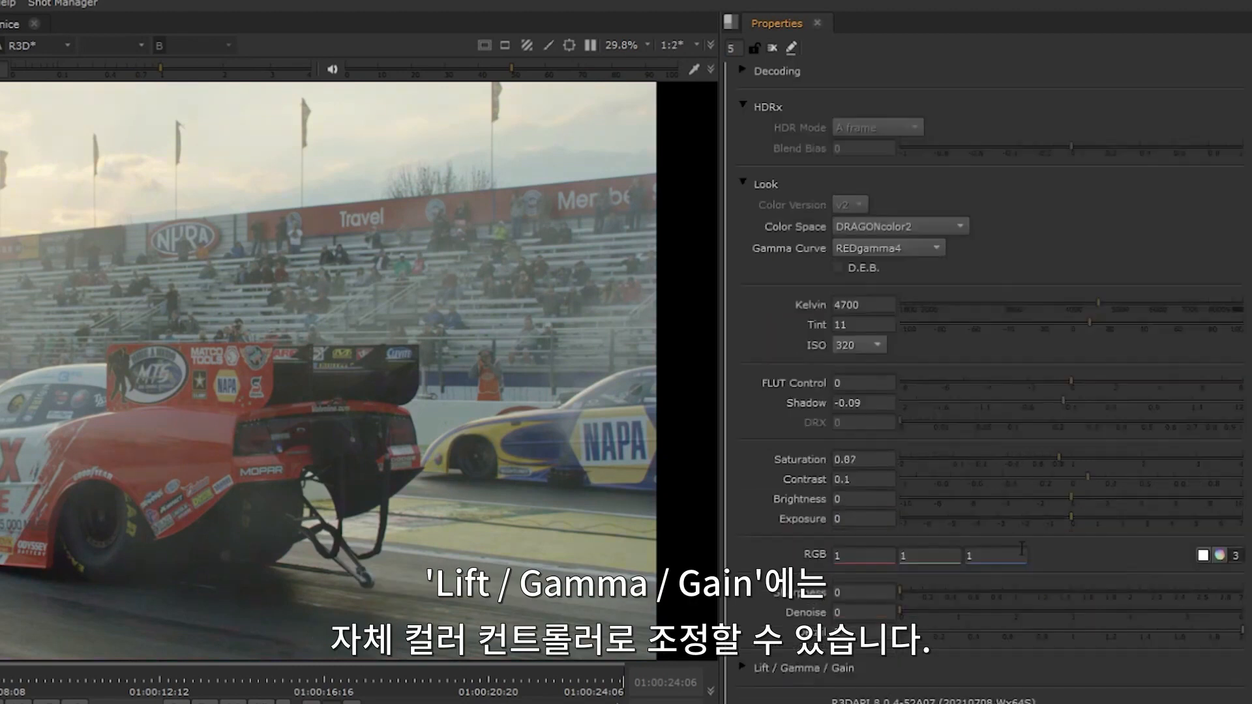
- Shift the R3D clip's Gamma to about 0.85 red and 0.87 green, and its Gain to about 0.97 green and 0.94 blue
left_click(742, 506)
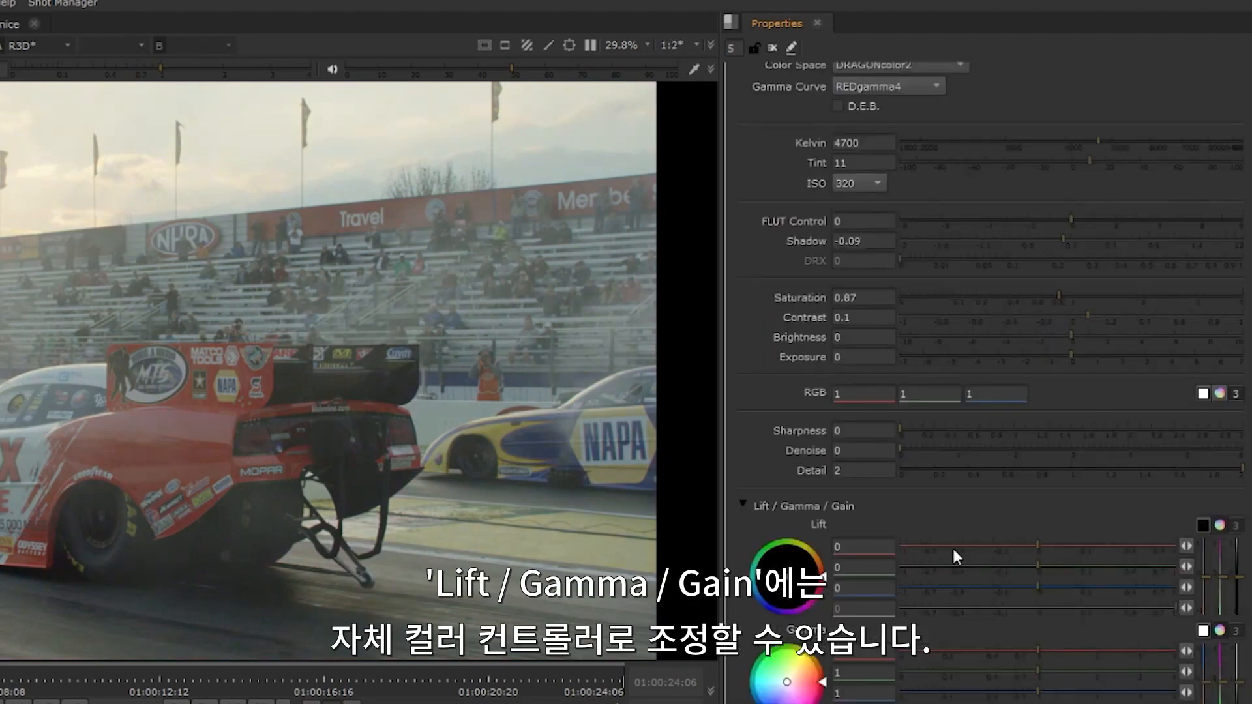
scroll(776, 476, "down", 3)
left_click_drag(793, 567, 762, 608)
left_click_drag(786, 679, 806, 669)
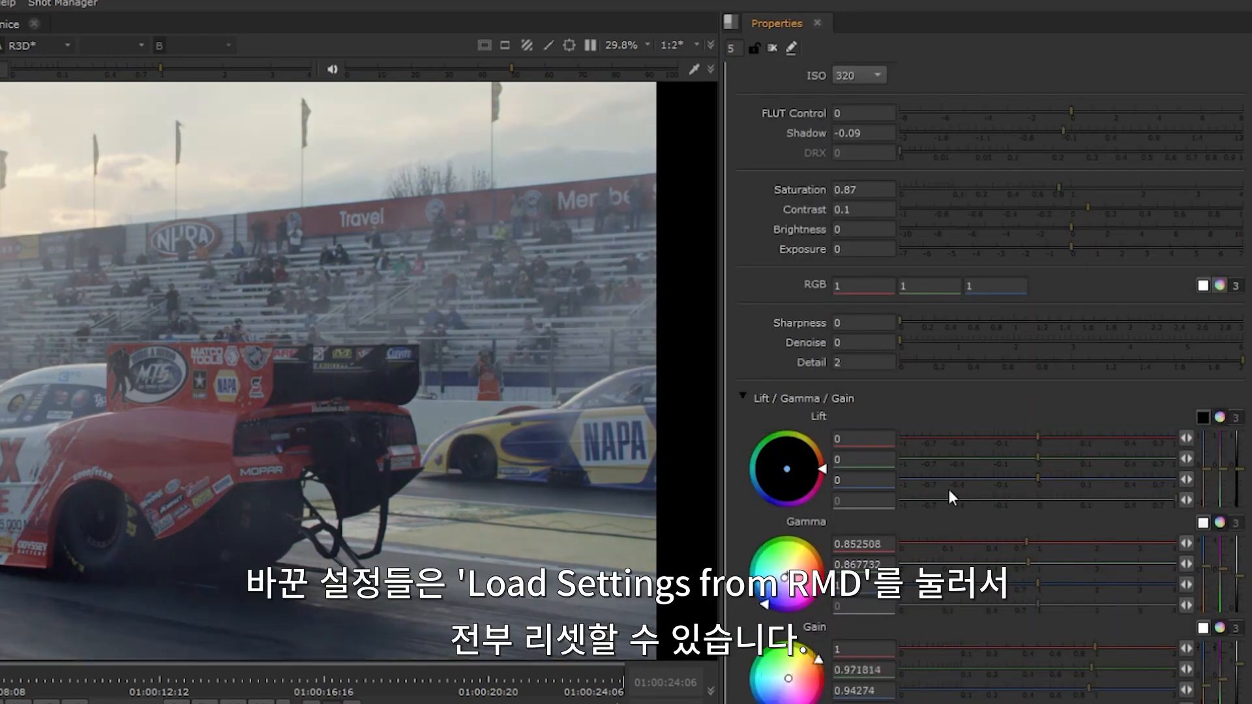
- Reset the R3D clip's settings by reloading them from its RMD
scroll(950, 488, "down", 7)
scroll(950, 488, "up", 15)
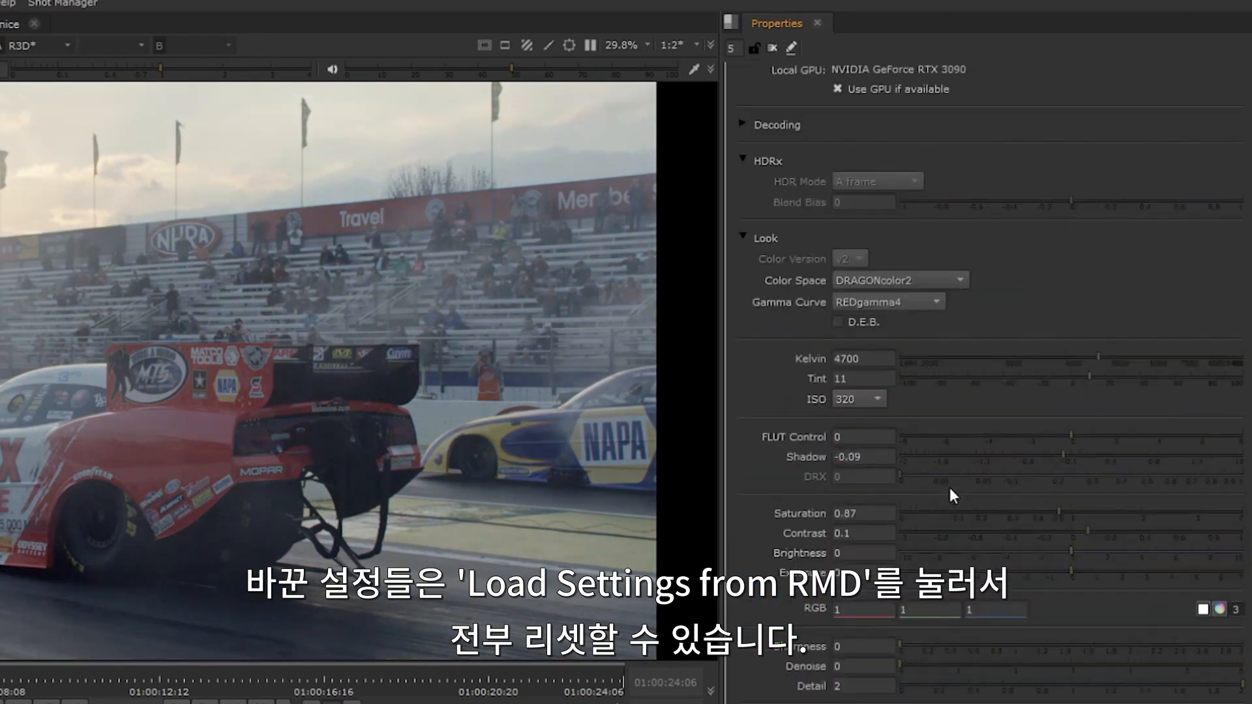
left_click(906, 304)
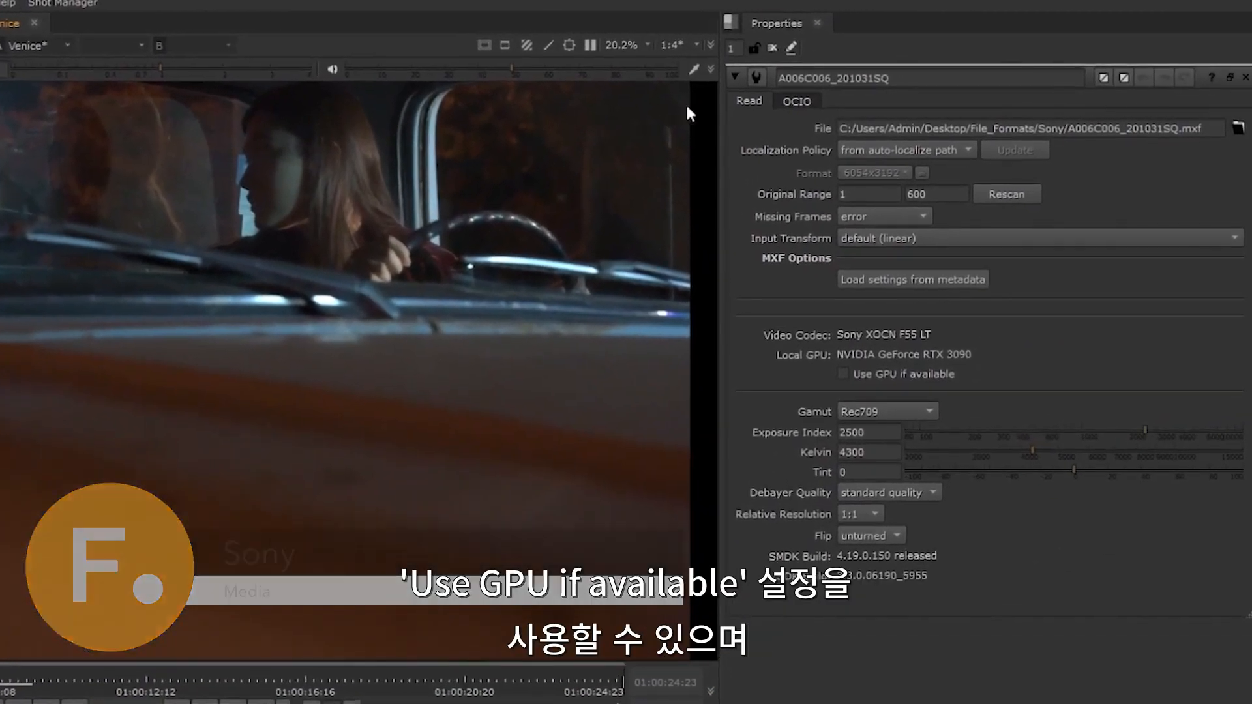
- Enable Use GPU if available for the Sony MXF clip and check its Gamut options, keeping Rec709
left_click(871, 374)
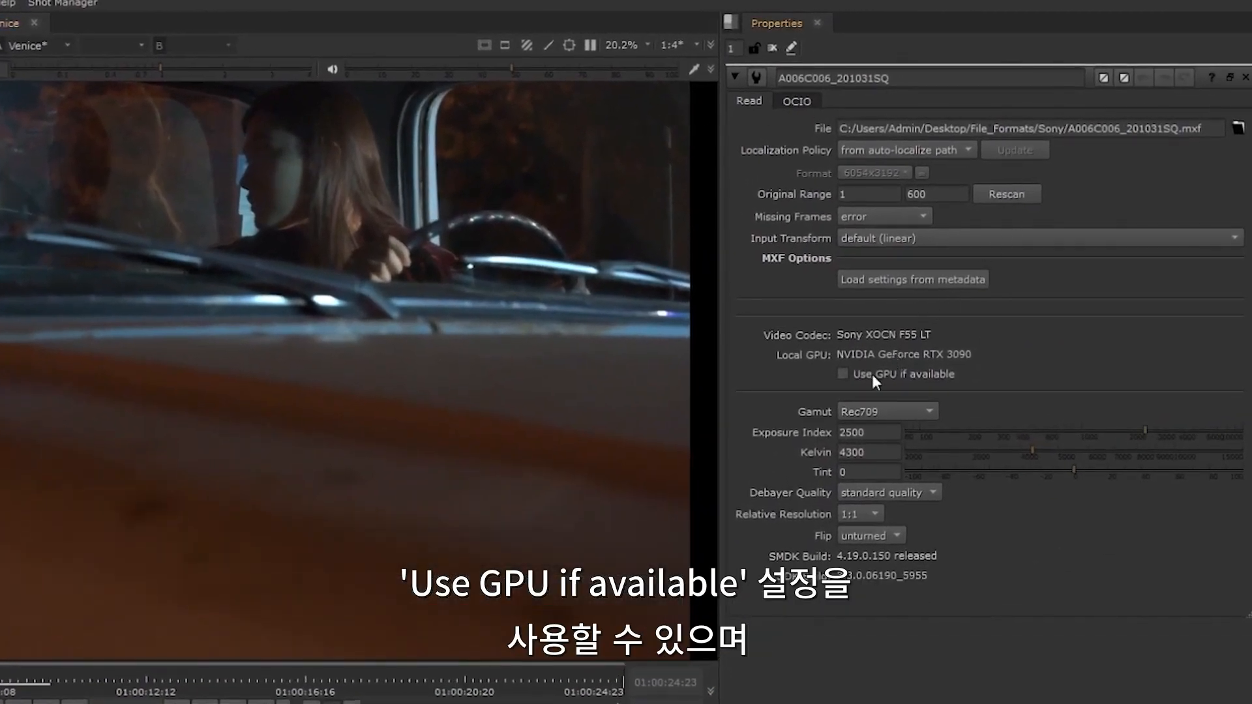
left_click(906, 412)
left_click(1040, 413)
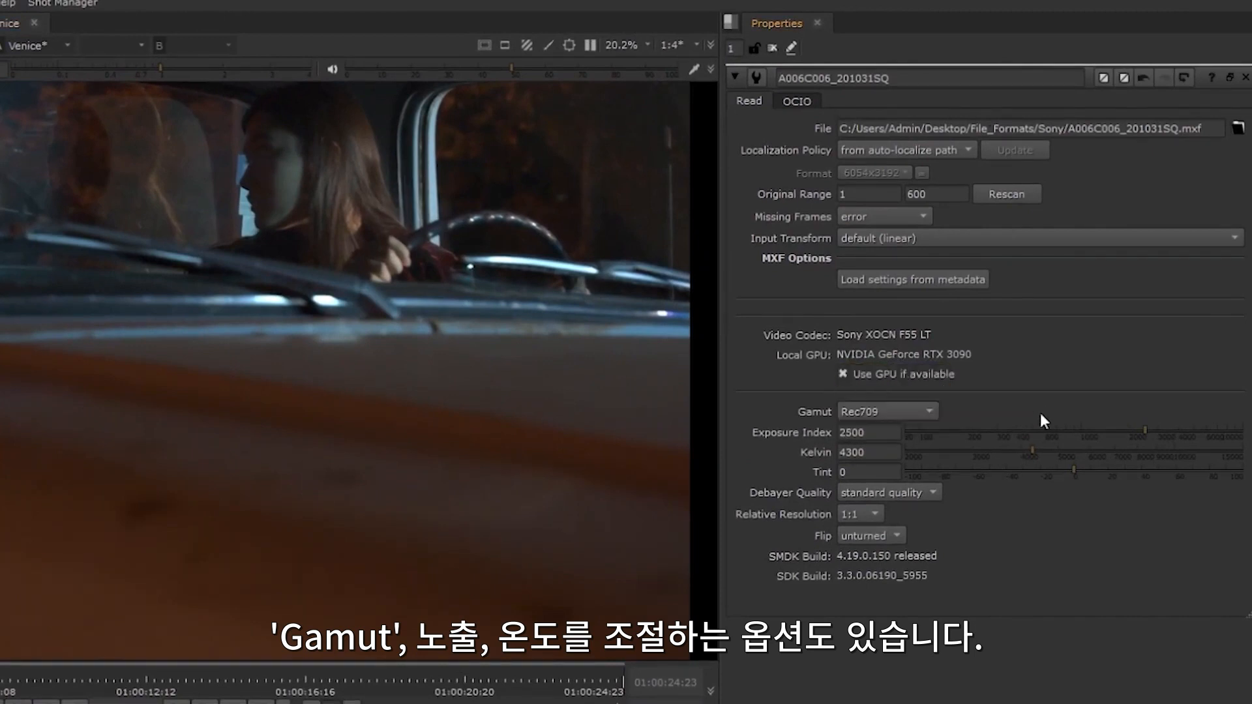
- Set the Sony clip's Kelvin to 4600 and its Exposure Index to 1420
left_click(1083, 430)
left_click(1045, 450)
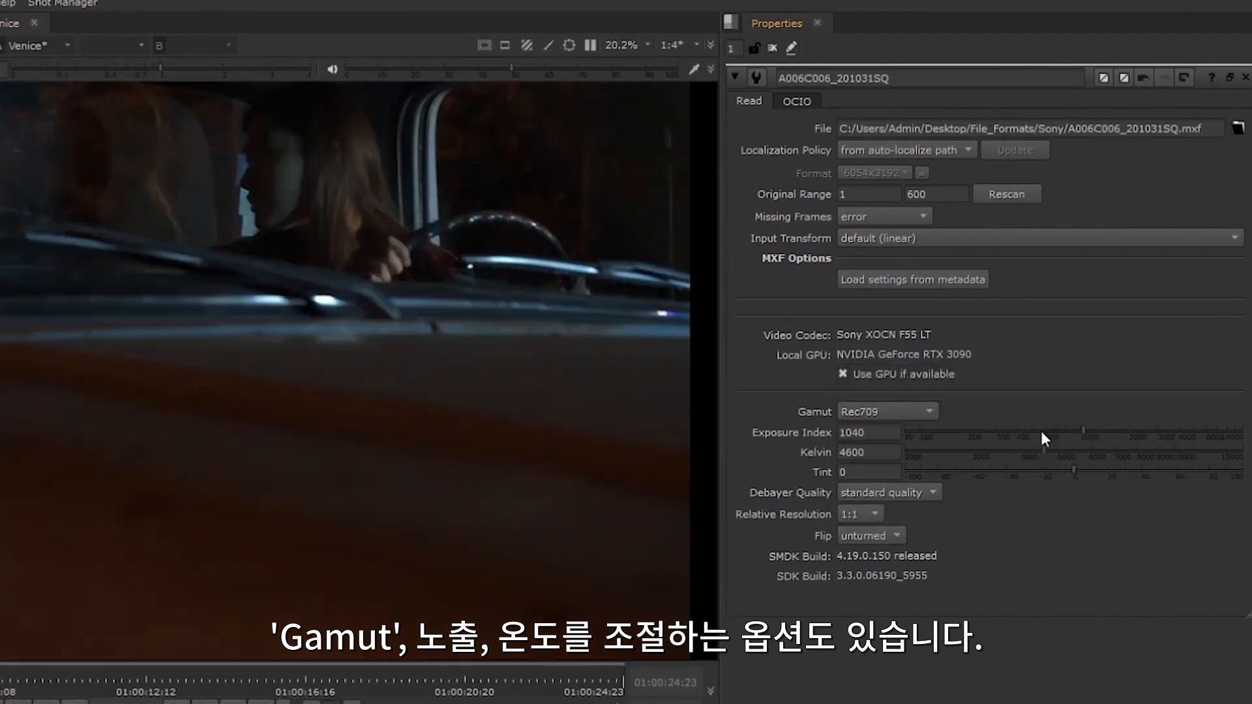
left_click(1065, 431)
left_click(1106, 432)
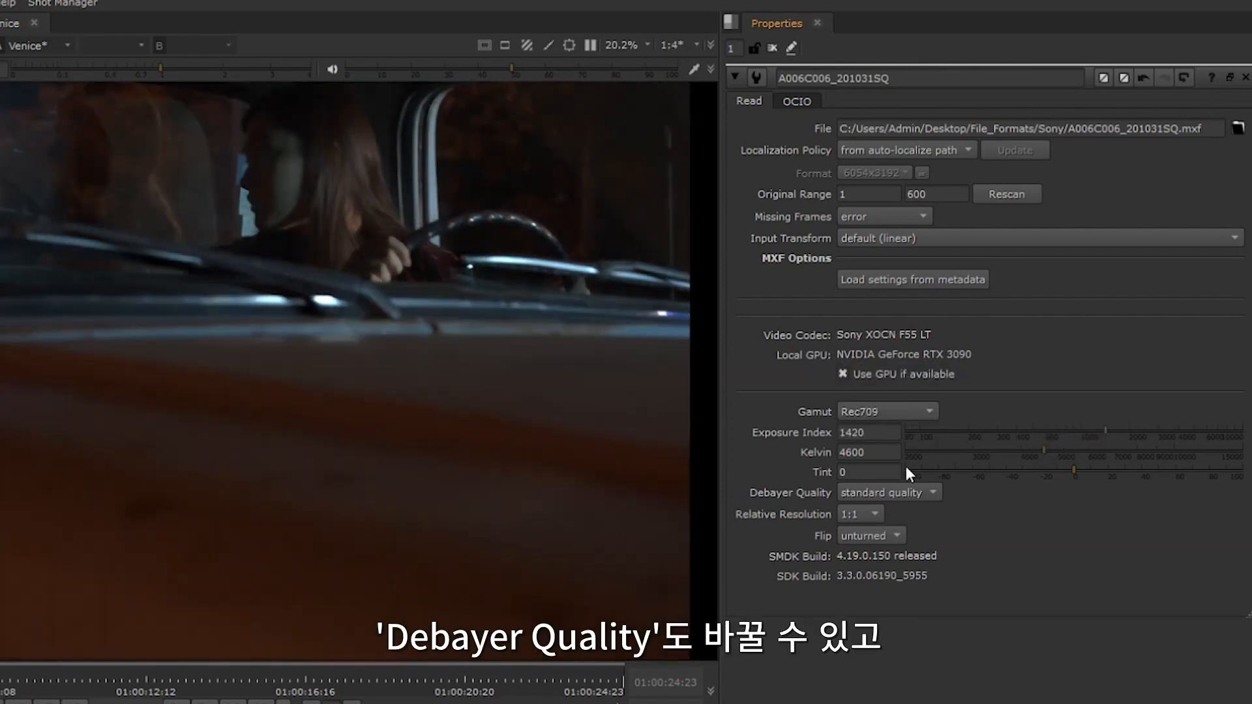
- Review the Sony clip's Debayer Quality and Relative Resolution options, keeping standard quality and 1:1
left_click(912, 493)
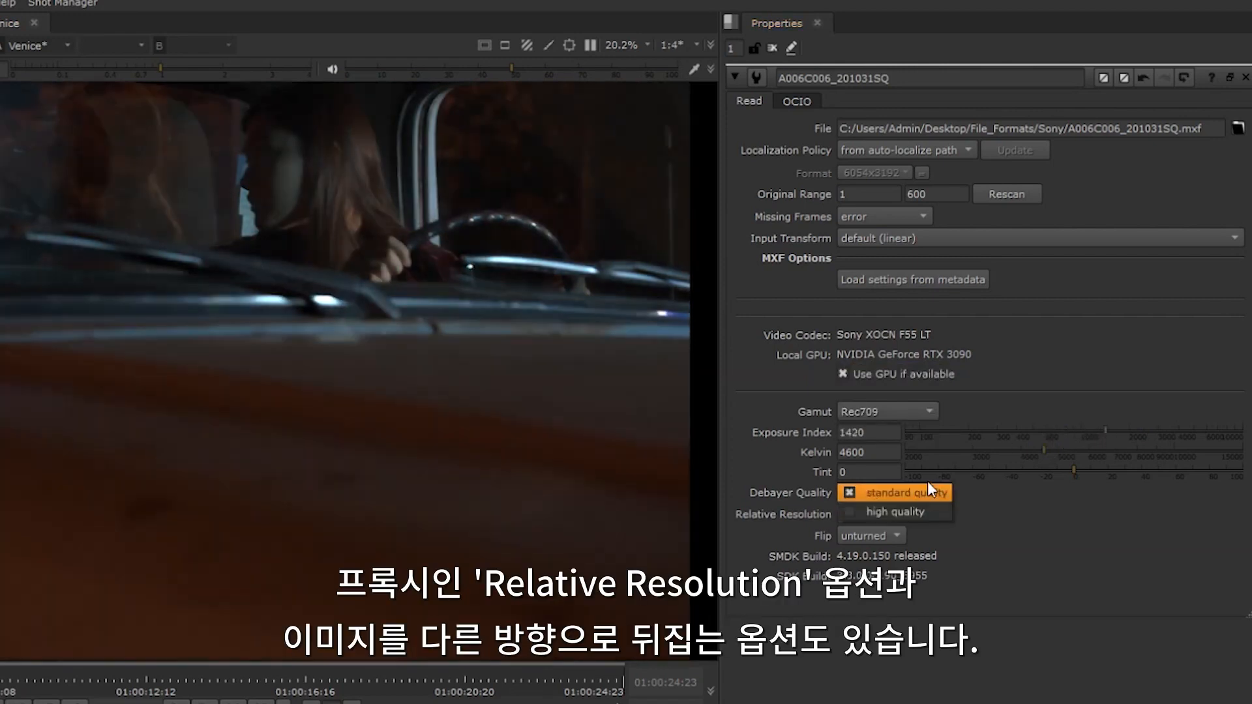
left_click(927, 492)
left_click(858, 515)
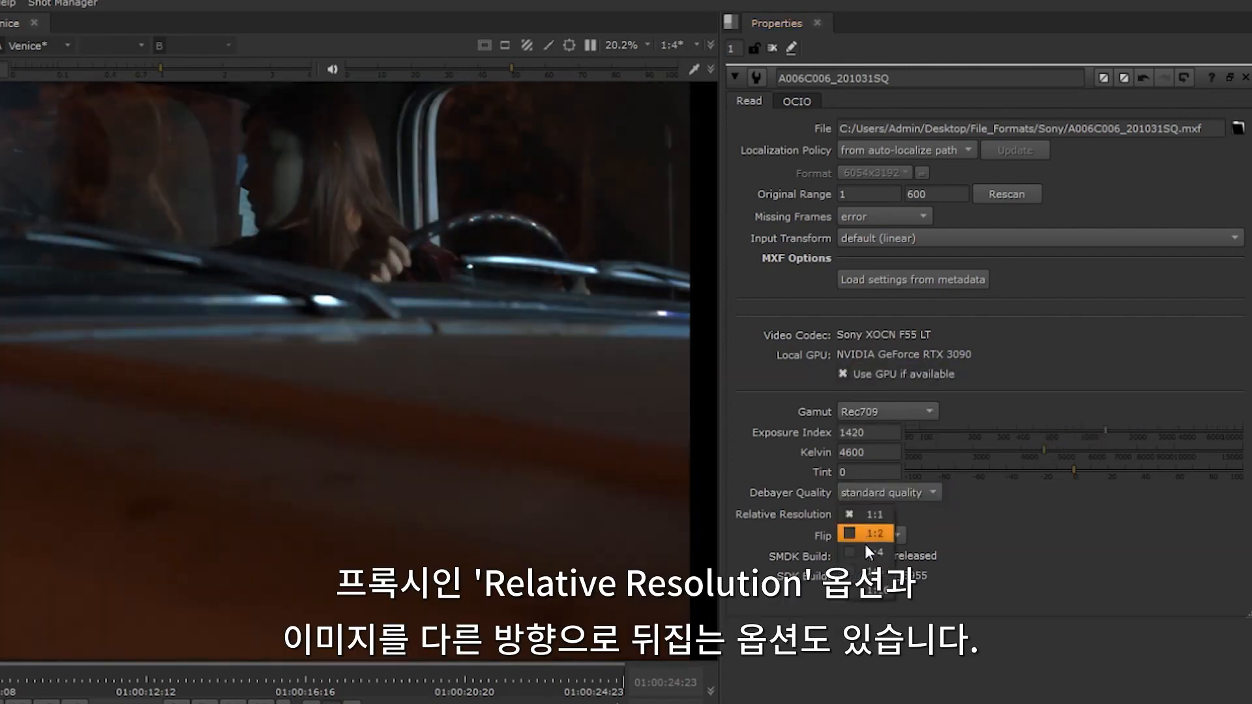
left_click(1020, 579)
- Try the flip H option in the Sony clip's Flip setting
left_click(886, 534)
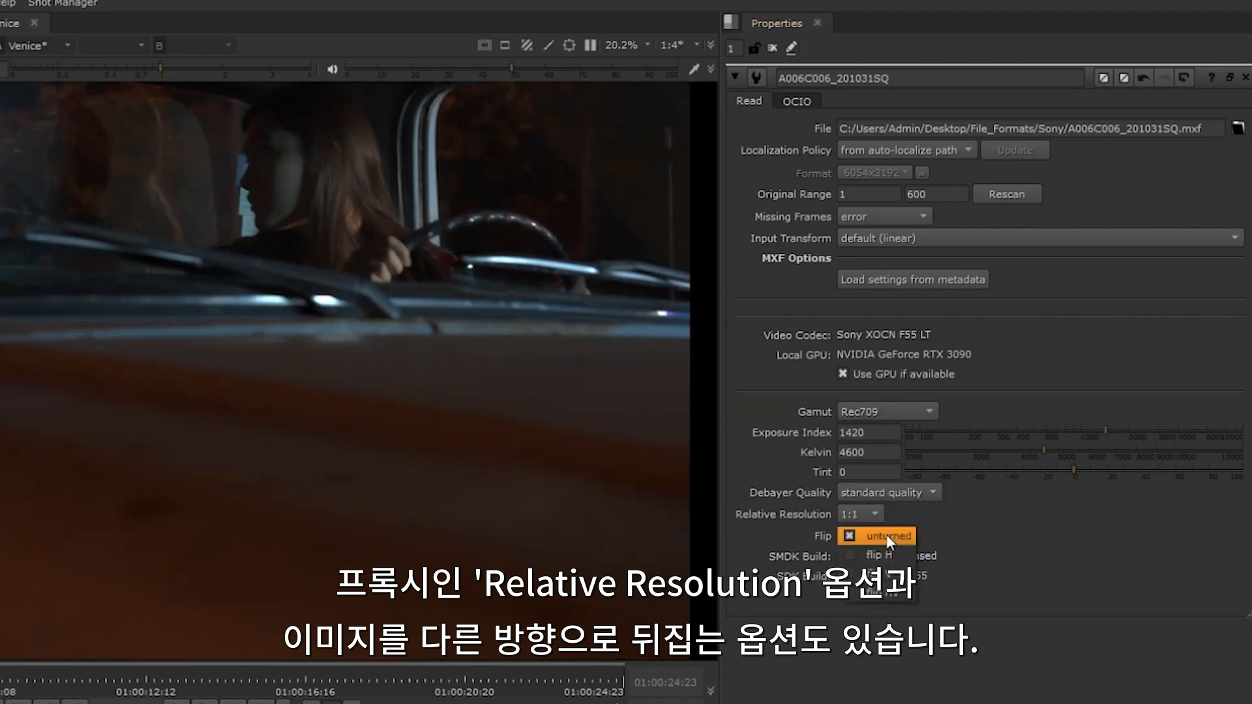
left_click(888, 557)
left_click(886, 536)
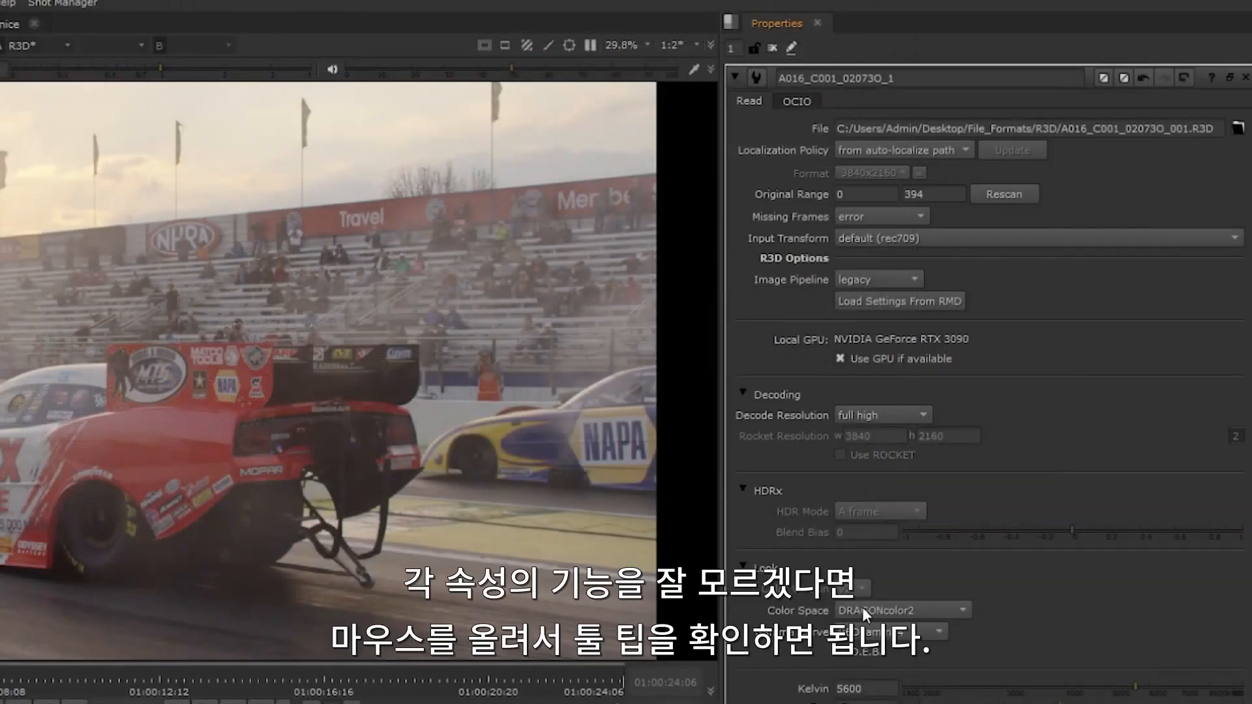
- Read the tooltips of the R3D clip's Color Space and Image Pipeline settings
mouse_move(862, 608)
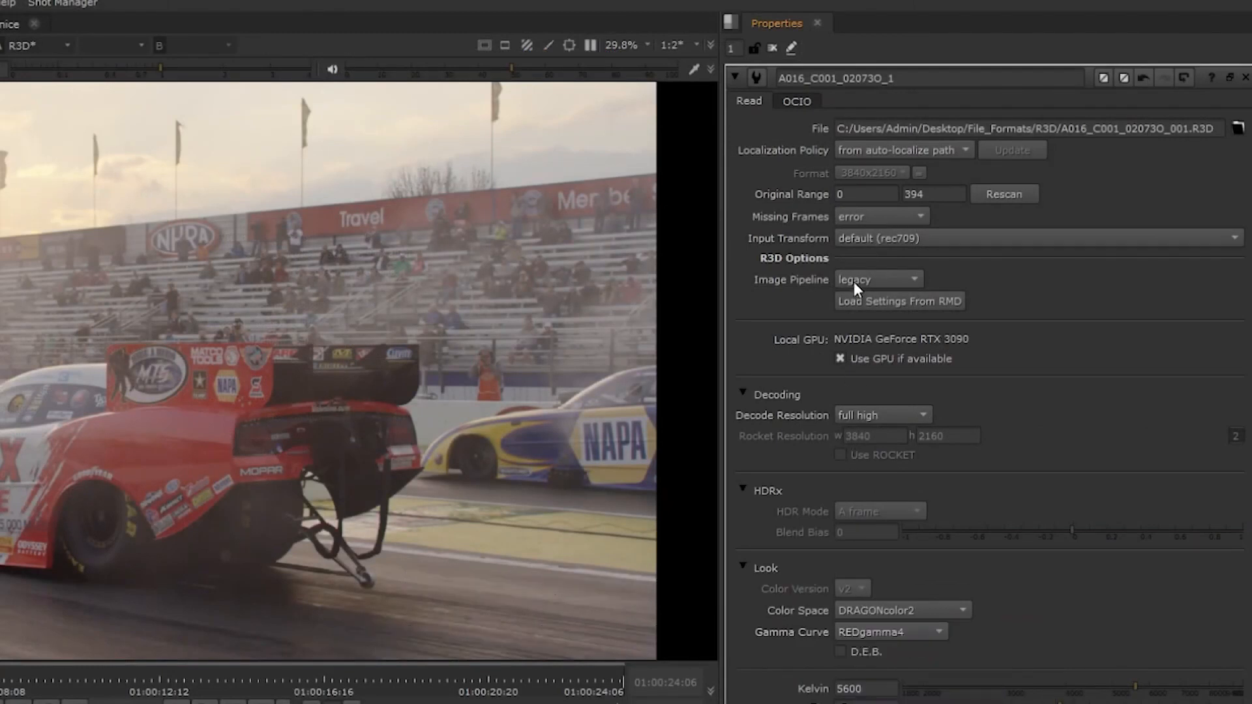
mouse_move(857, 288)
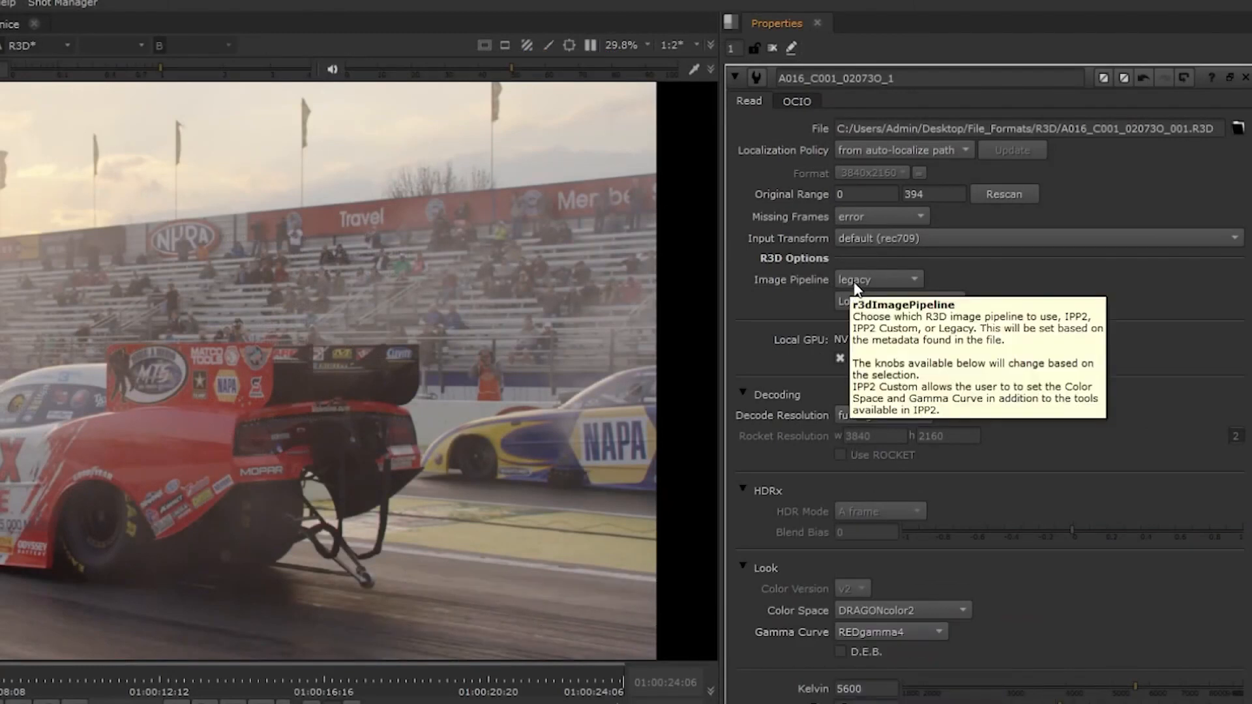